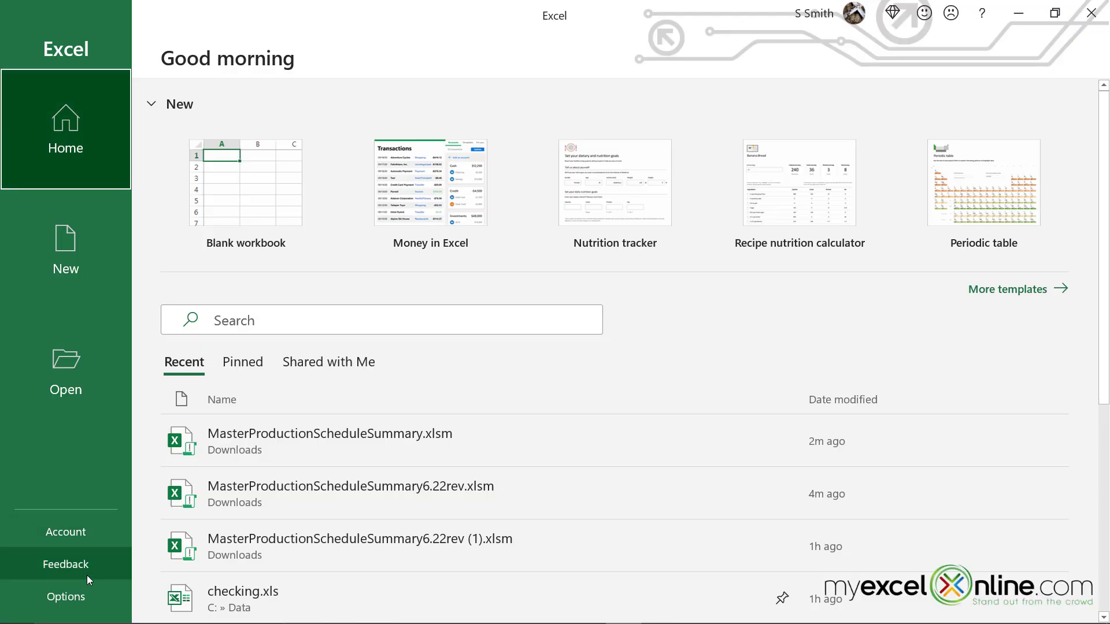
Open the Office Insider channel settings for the signed-in account
left_click(70, 537)
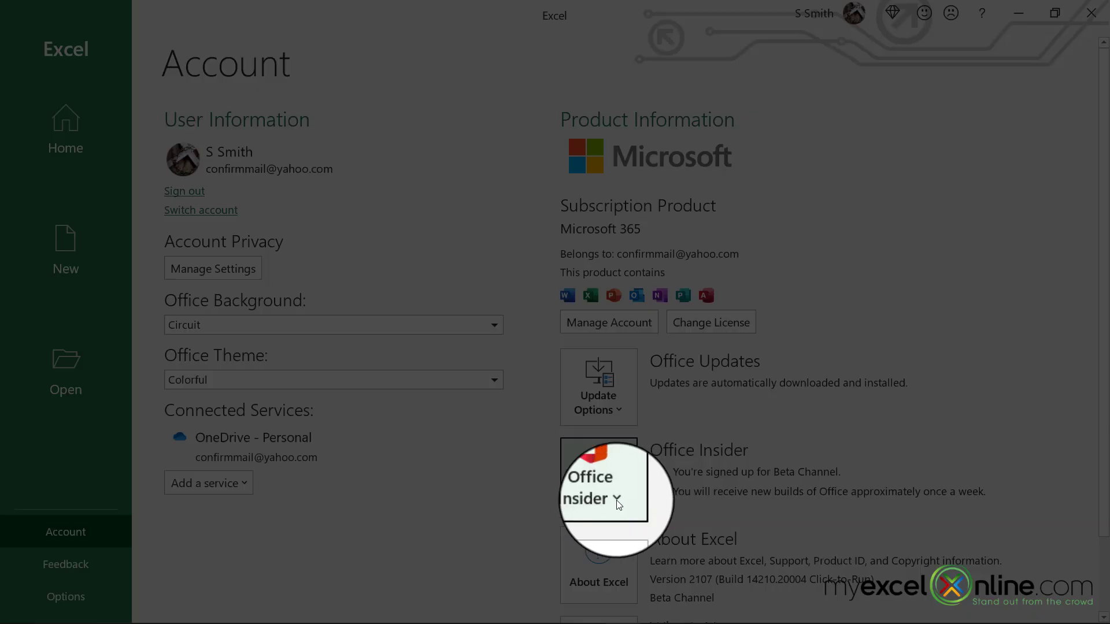
left_click(616, 501)
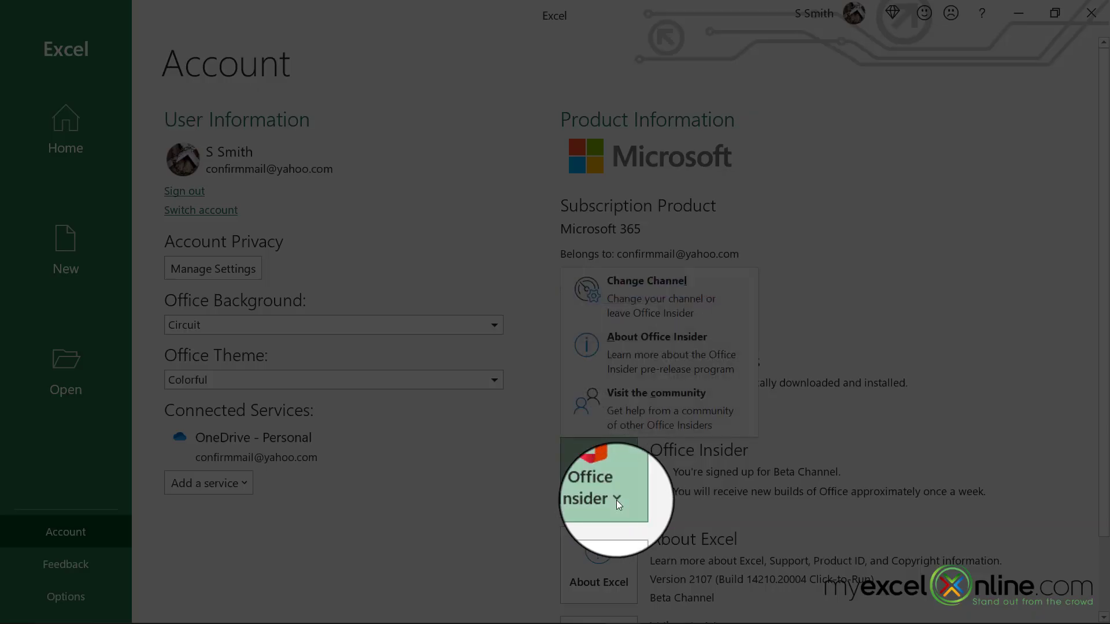
left_click(629, 294)
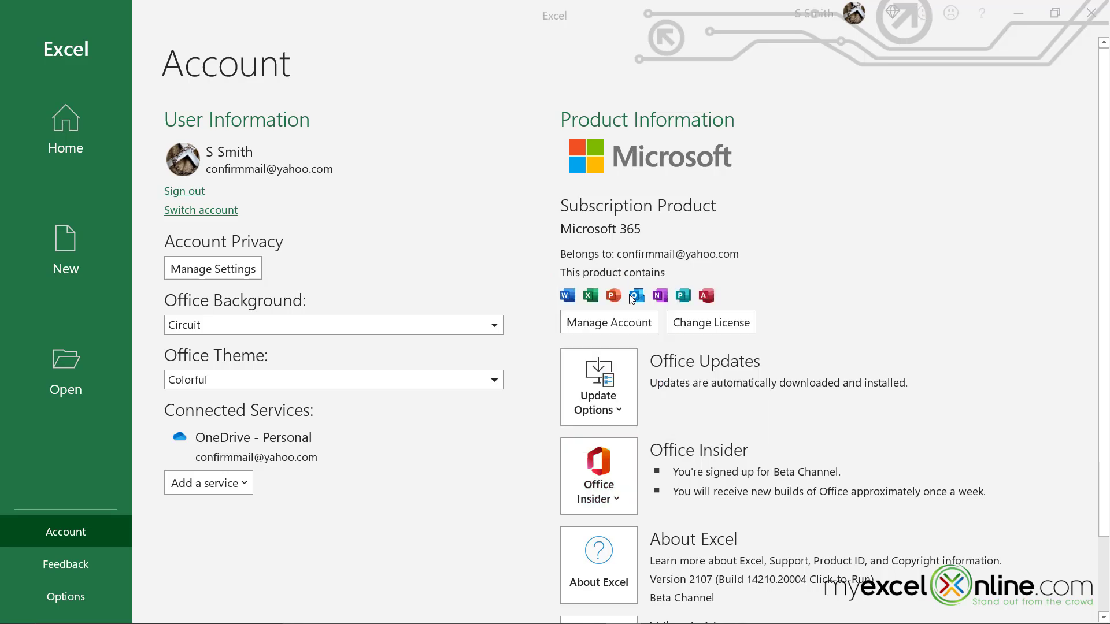
scroll(1106, 303, "down", 2)
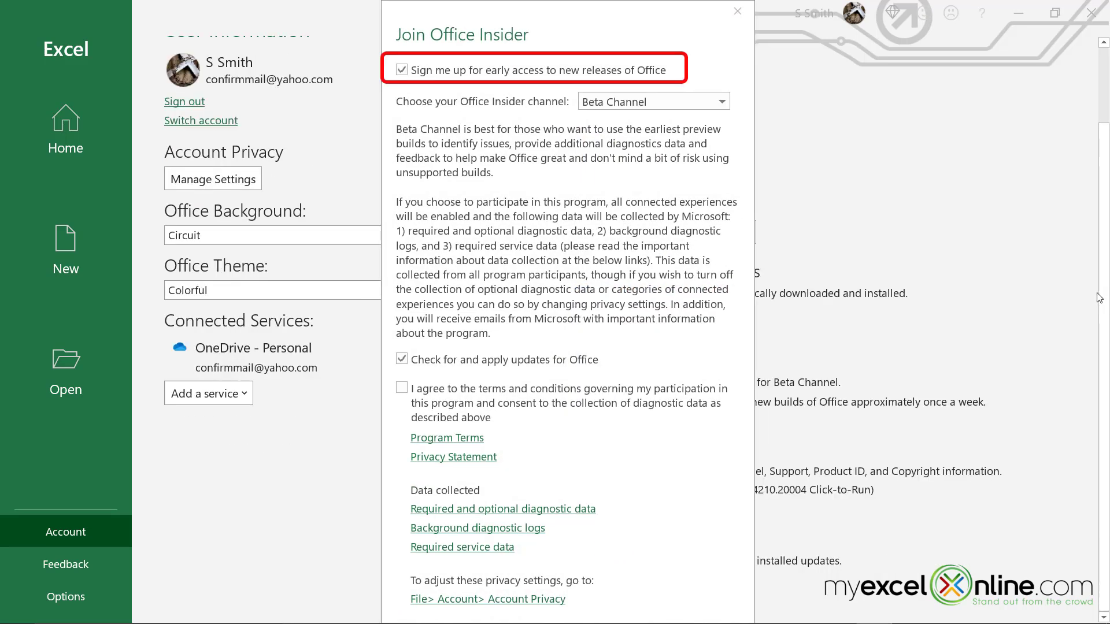
Choose Beta Channel as the Office Insider channel and agree to the program's terms and conditions
left_click(722, 102)
left_click(723, 95)
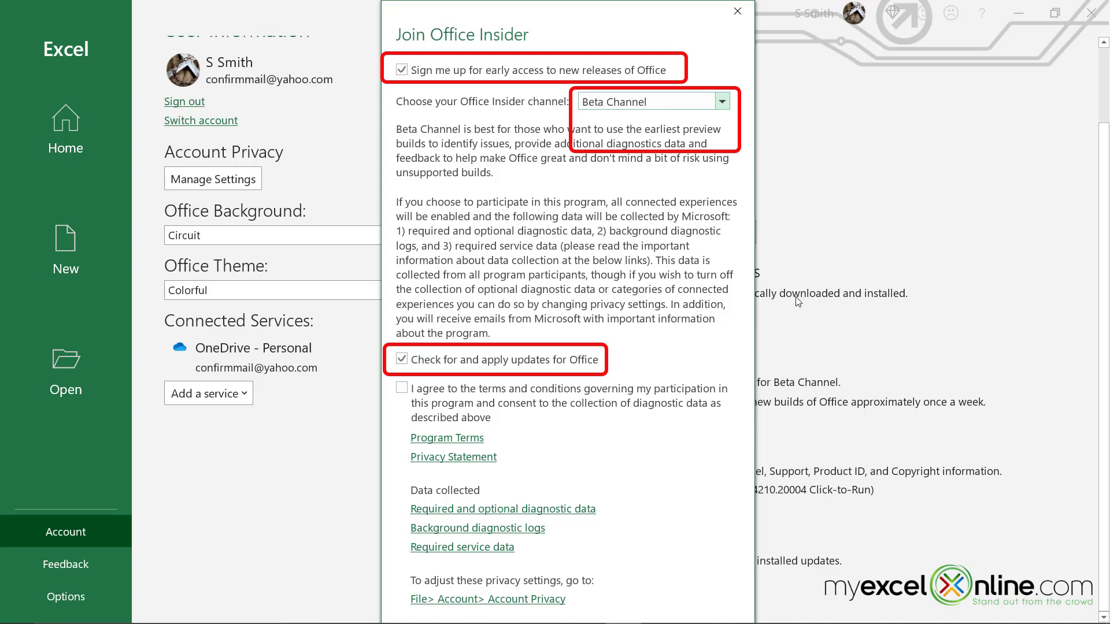
left_click(412, 383)
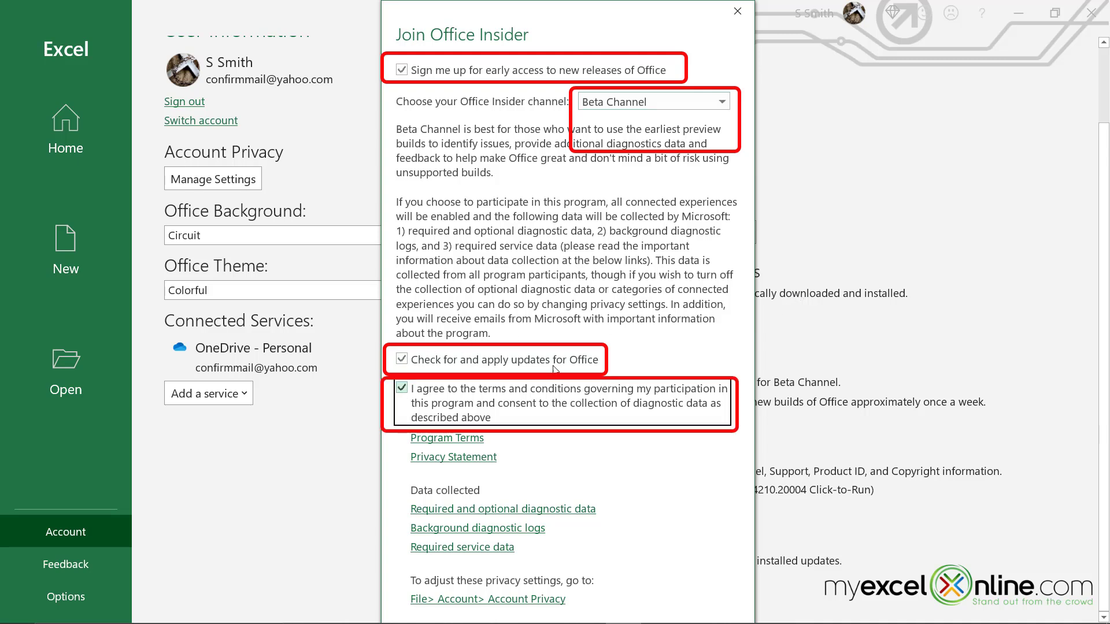
left_click_drag(513, 17, 475, 5)
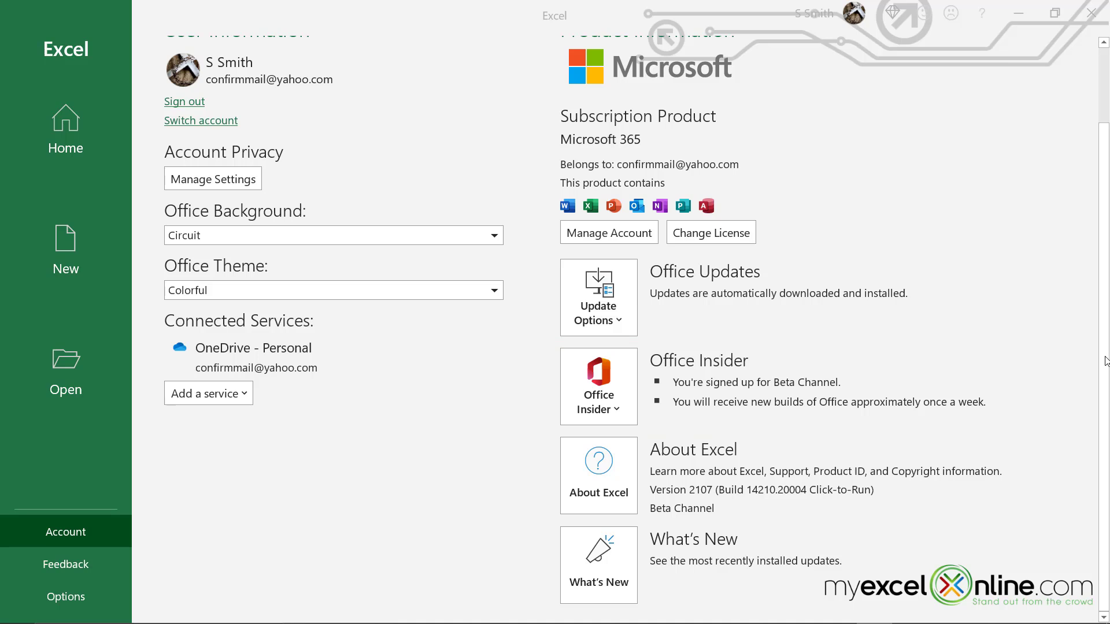
Create a blank workbook and begin a =lambda formula in it to check that the function is available
left_click(57, 128)
left_click(246, 209)
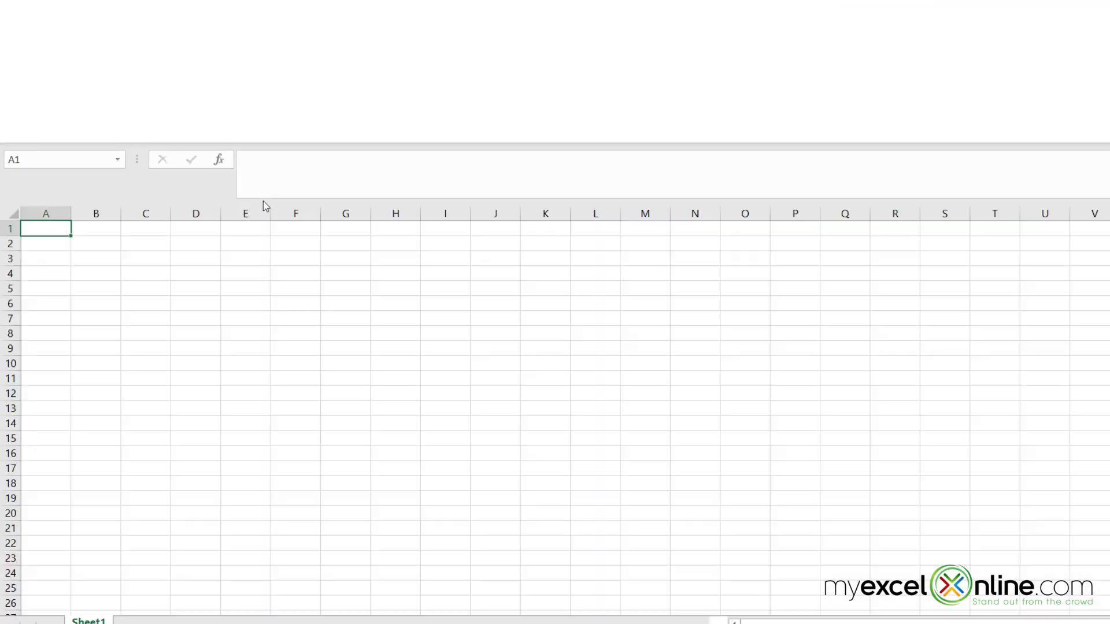
type("=lambda")
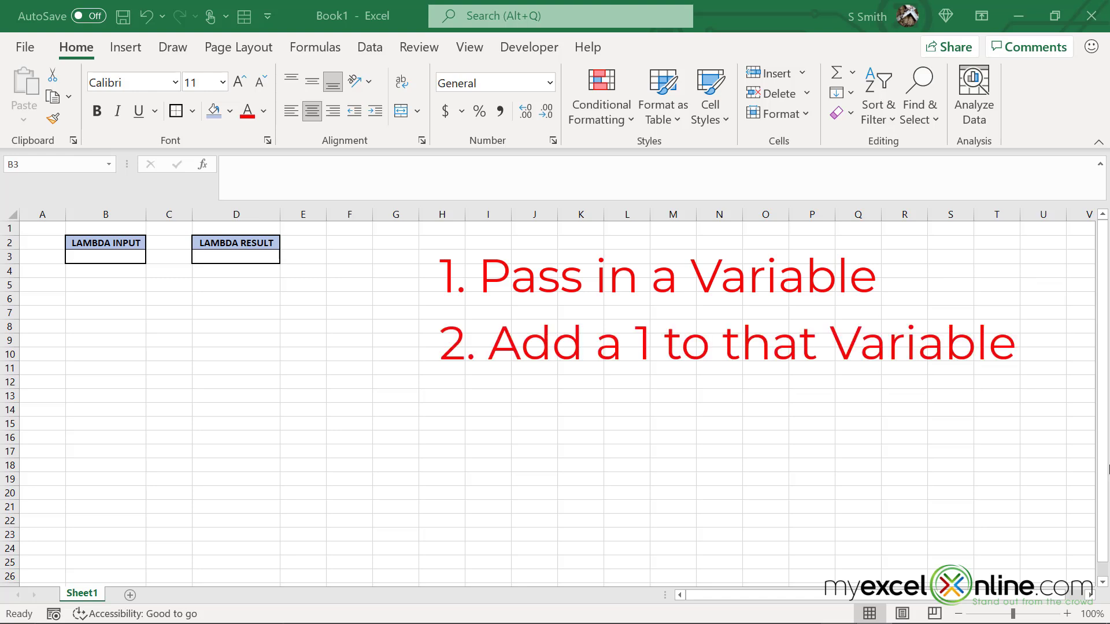
Enter the formula =lambda(x,x+1)(1) in cell D3 under LAMBDA RESULT
left_click(228, 258)
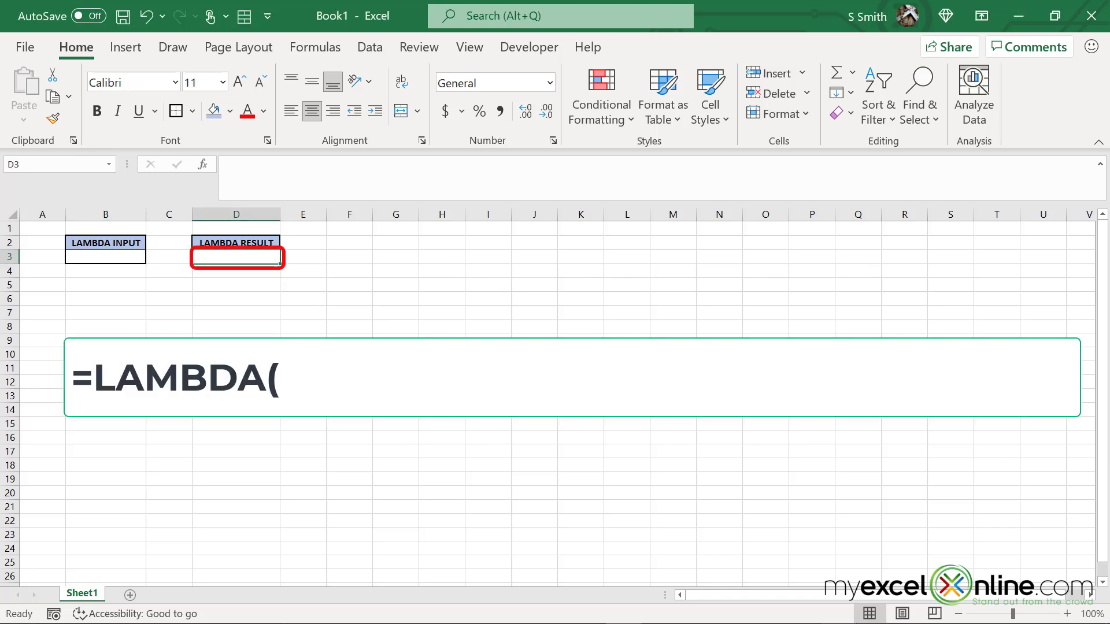
type("=lambda(")
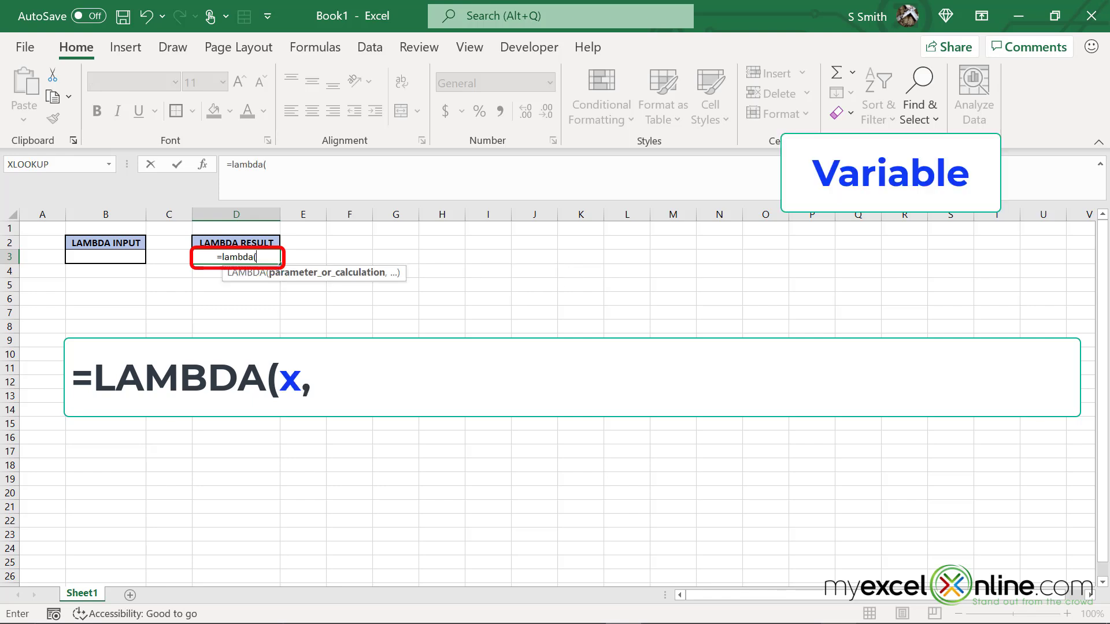
type("x")
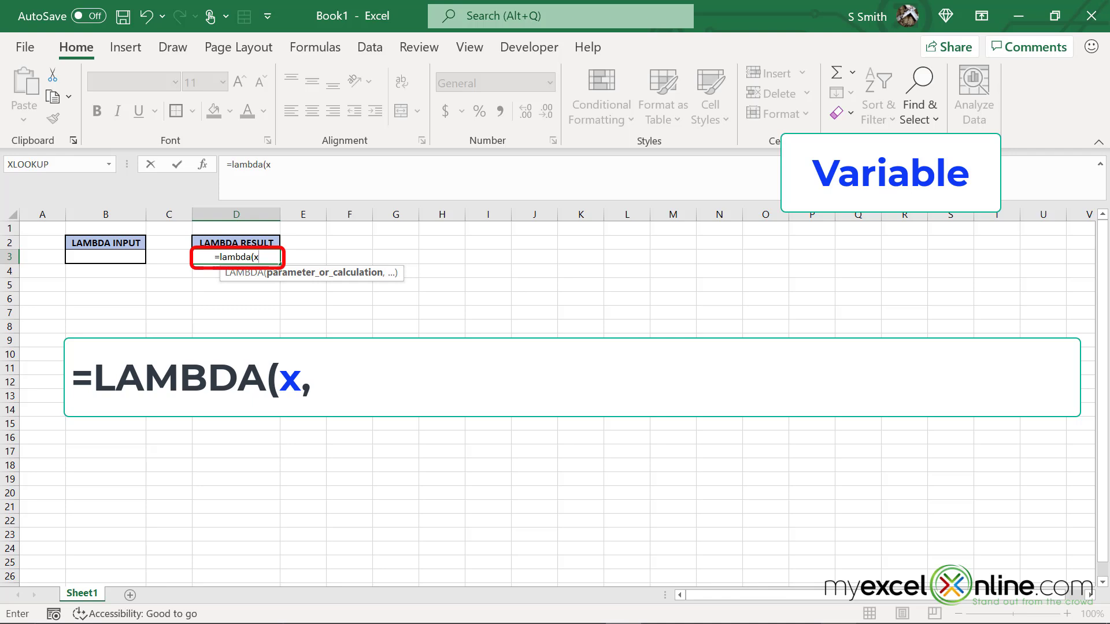
type(",")
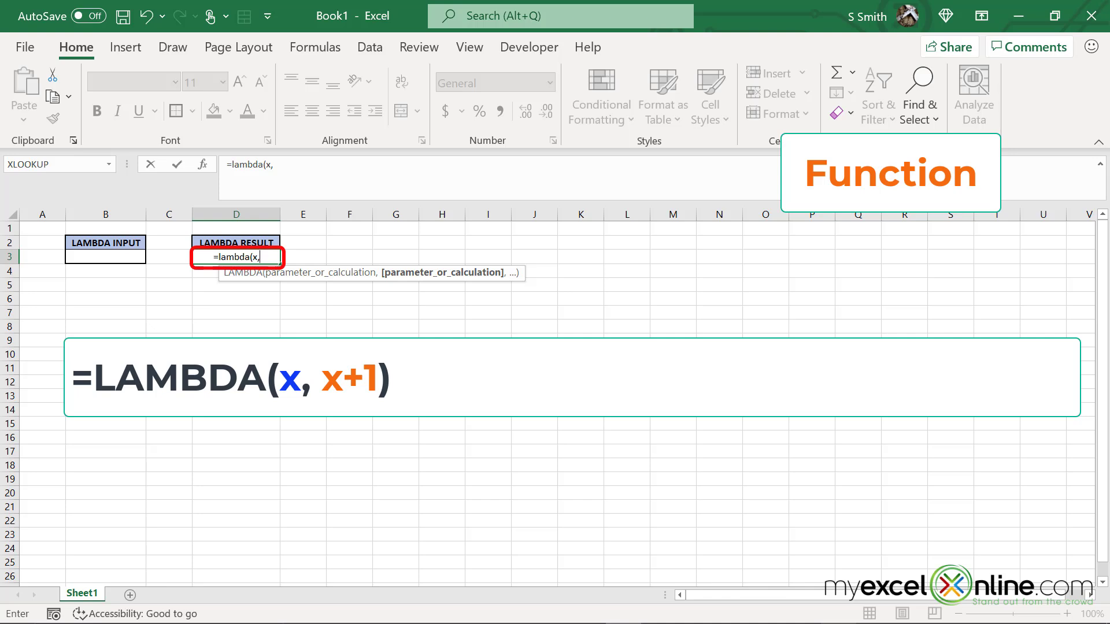
type("x+")
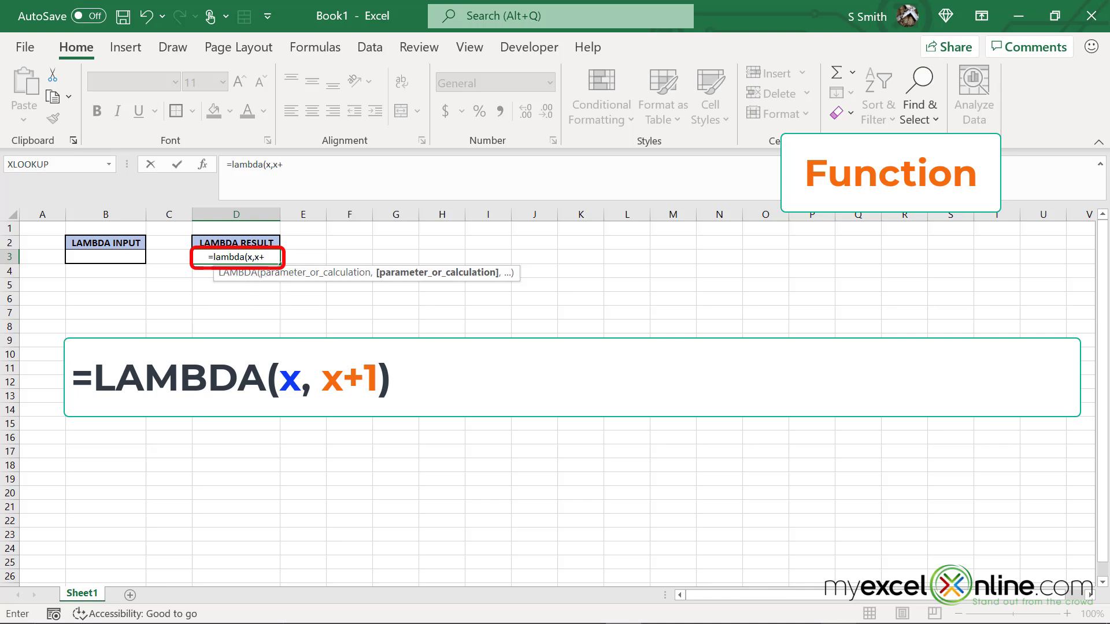
type("1)")
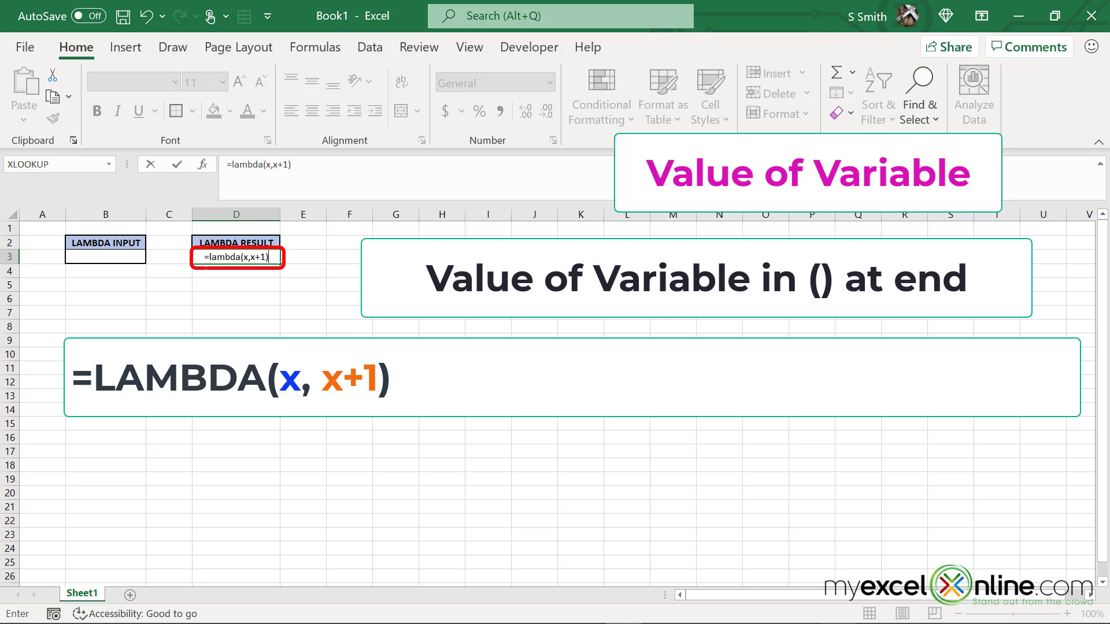
type("(1)")
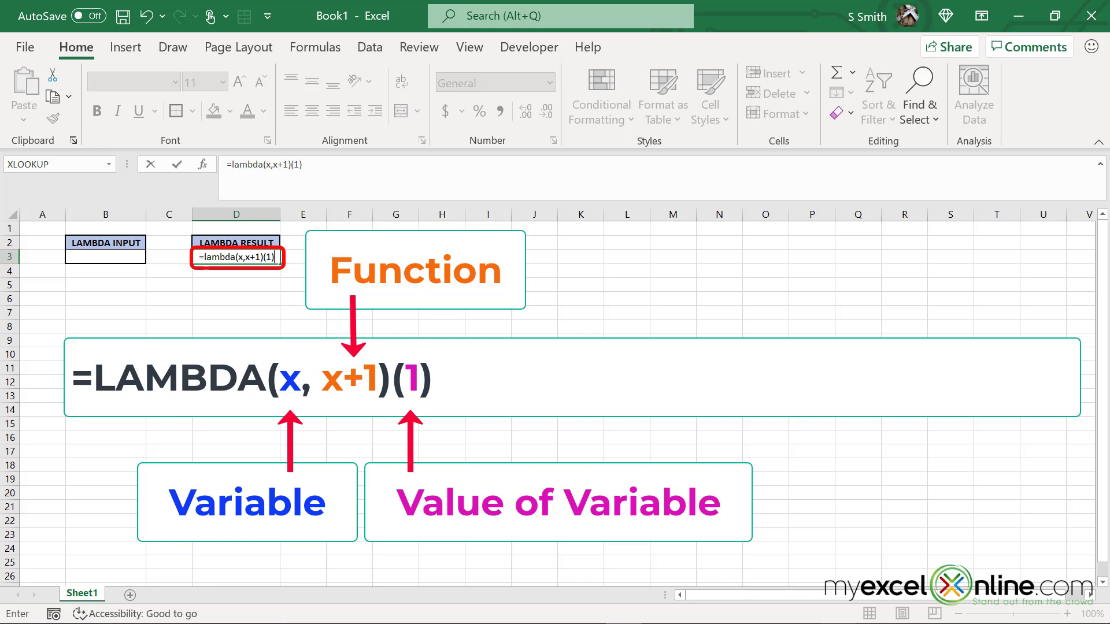
key("Return")
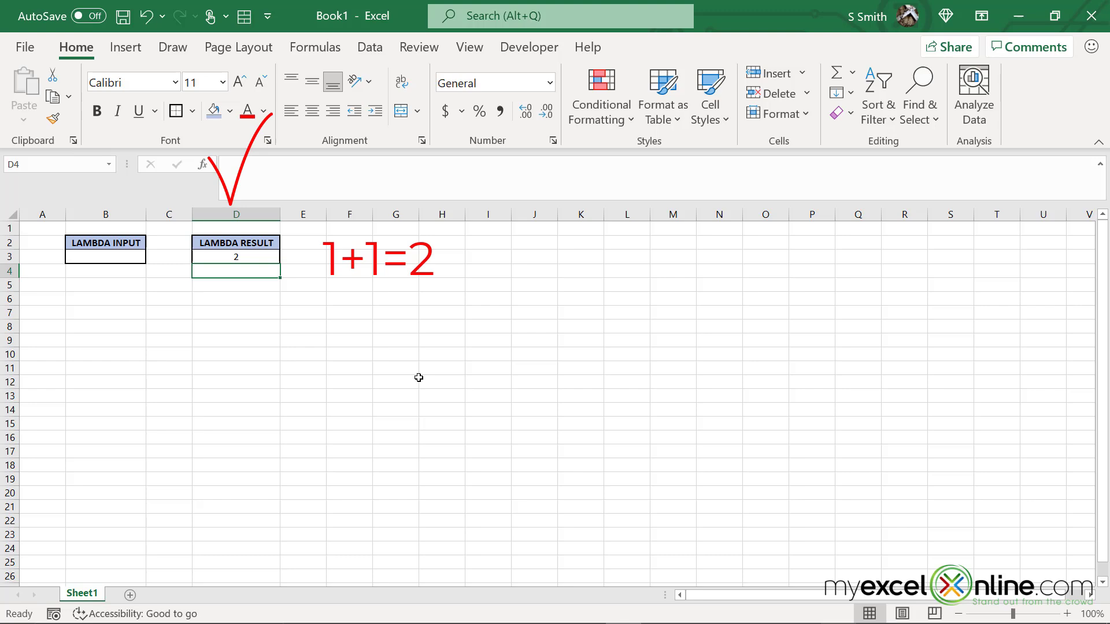
Make the LAMBDA formula in D3 take its variable's value from input cell B3 instead of a constant
left_click(223, 254)
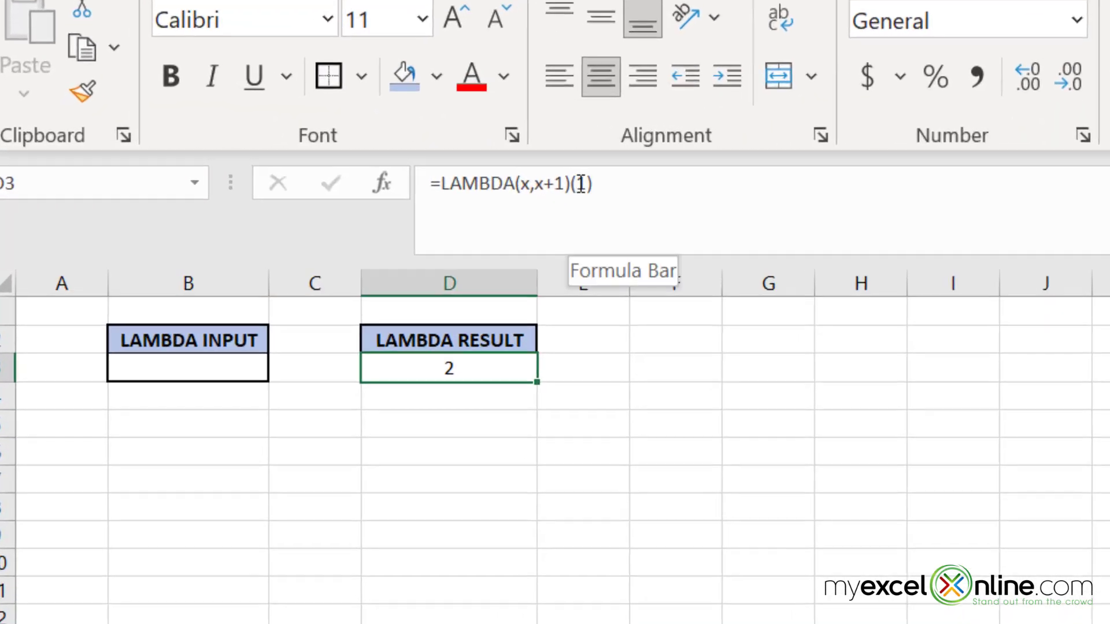
left_click(305, 166)
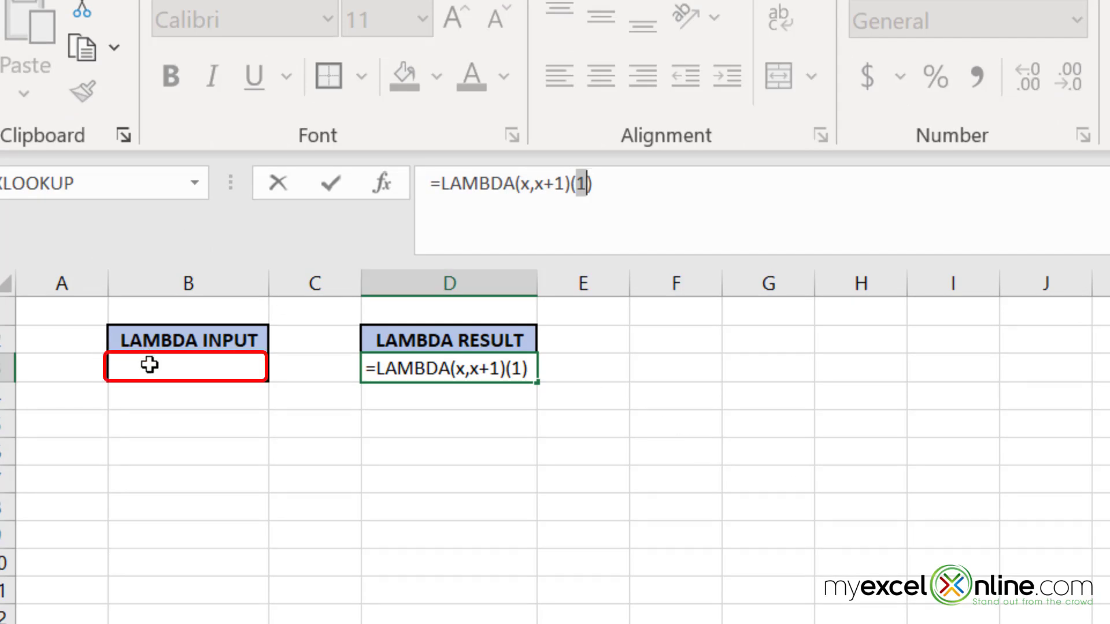
left_click(149, 364)
key("Return")
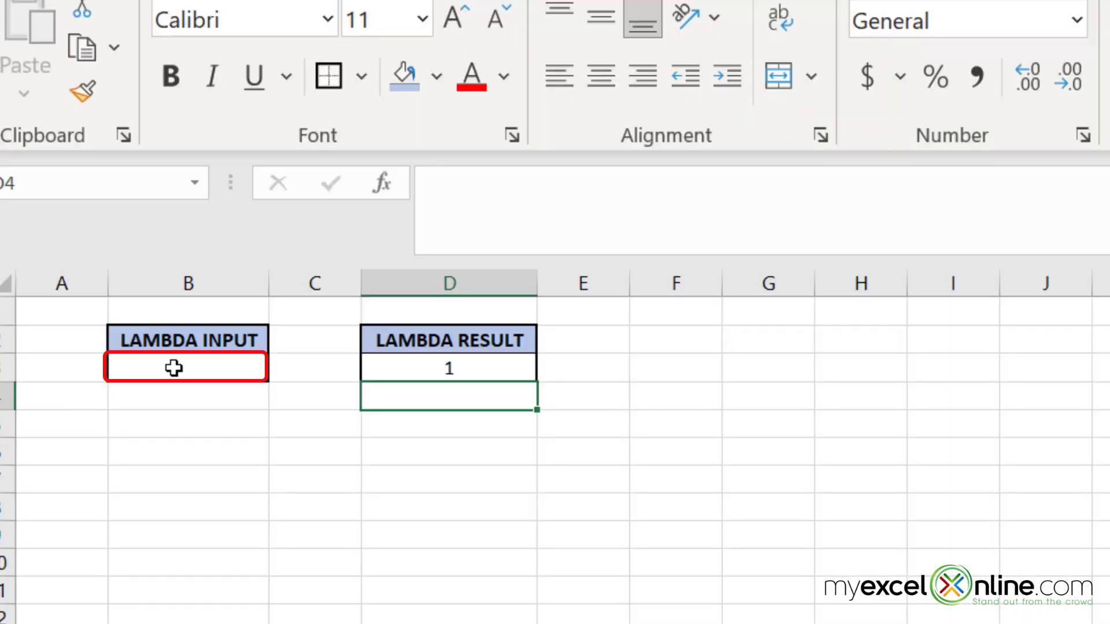
Enter 10 in cell B3 under LAMBDA INPUT
left_click(174, 367)
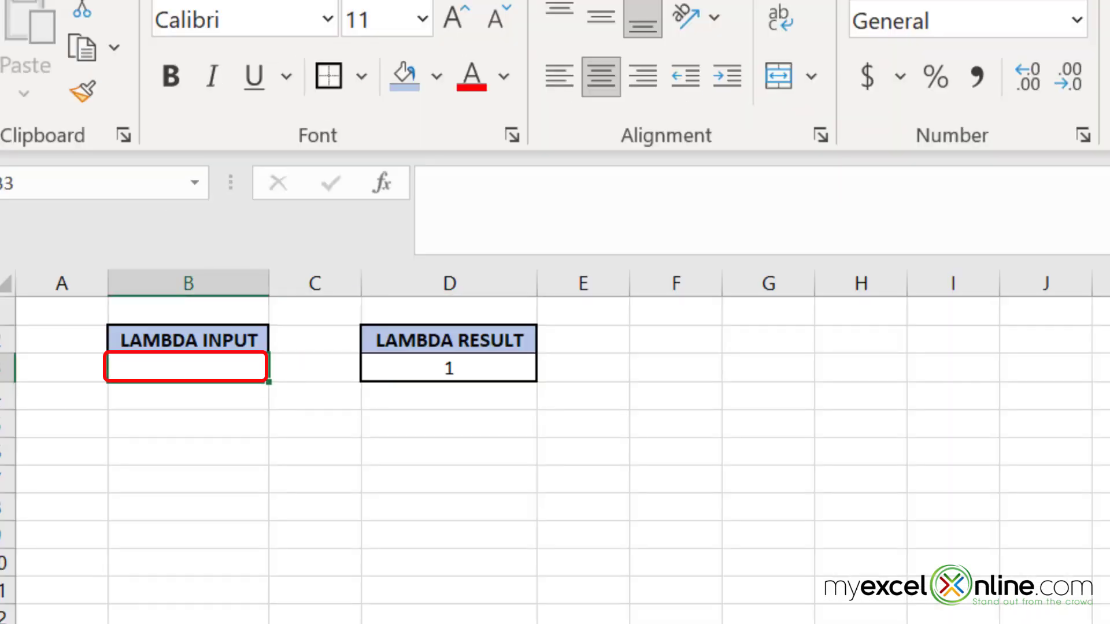
type("10")
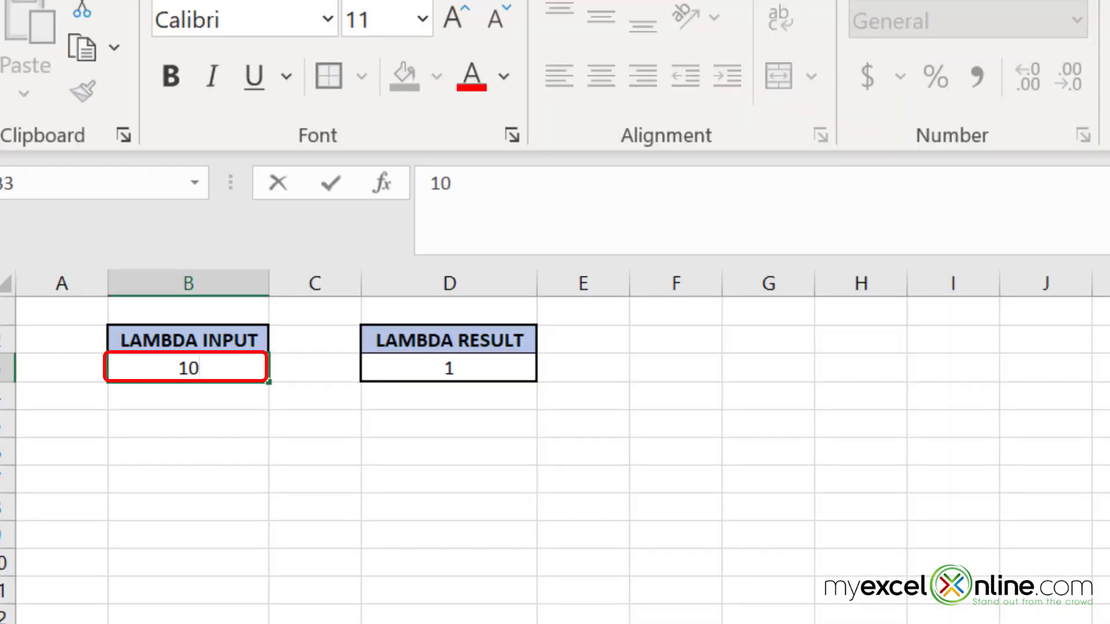
key("Return")
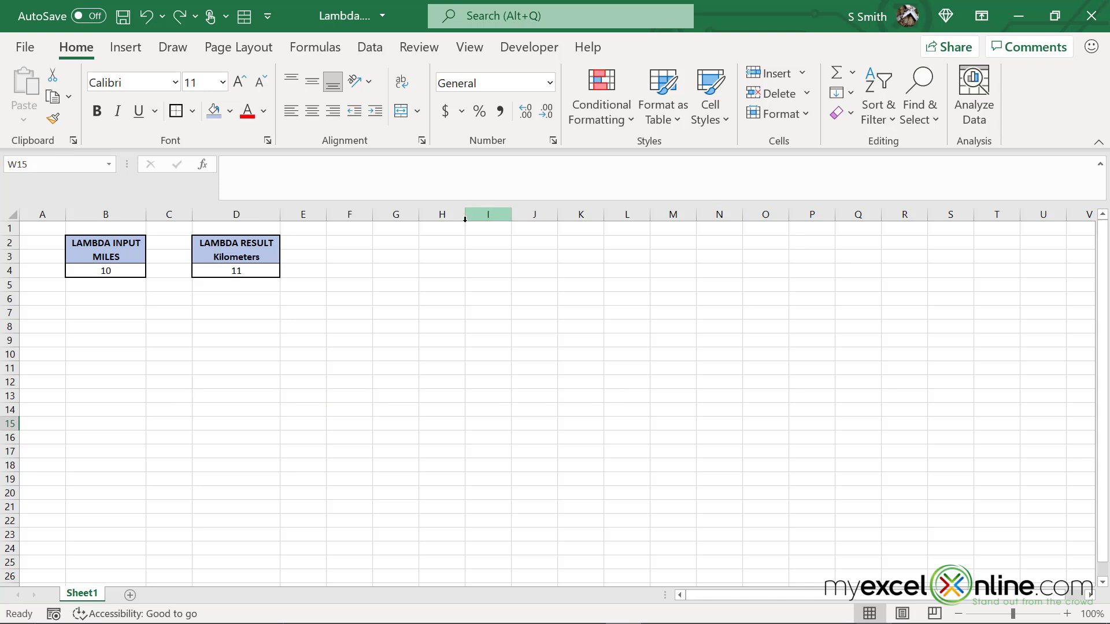
Change the calculation in the Kilometers cell D4 so that its formula reads =LAMBDA(x,x*1.6)(B4)
left_click(220, 271)
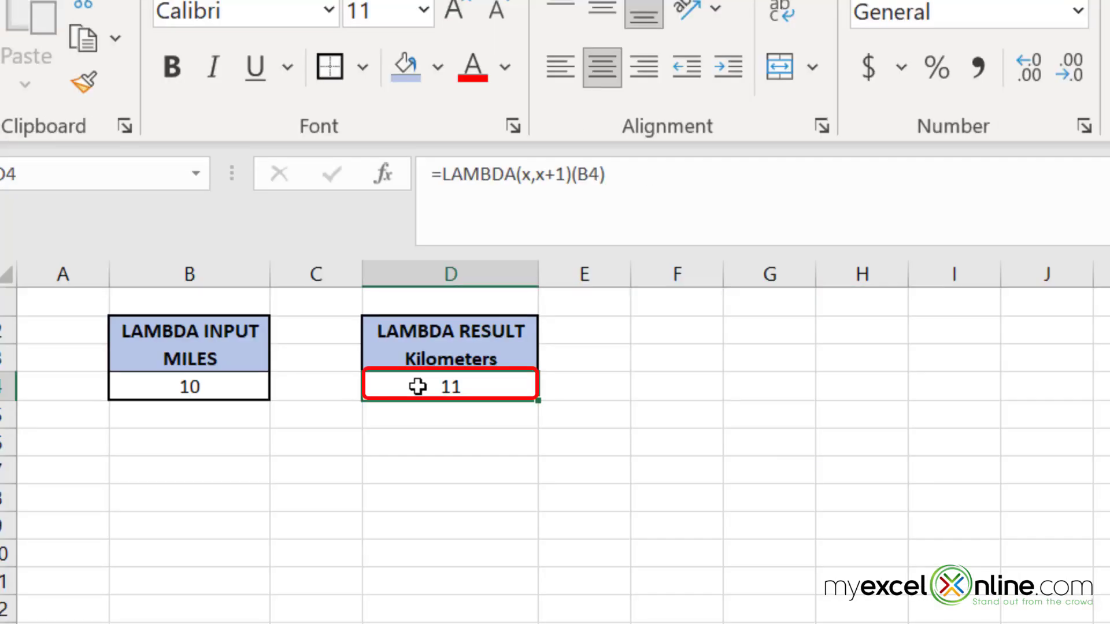
left_click(544, 171)
left_click_drag(535, 174, 565, 173)
type("x*")
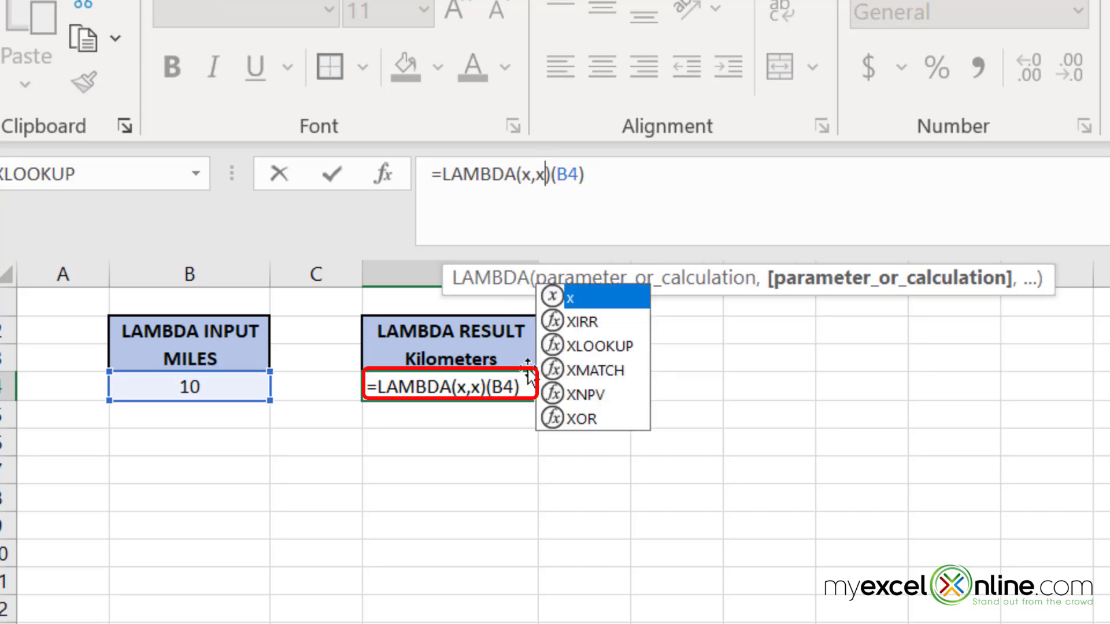
type("1.6")
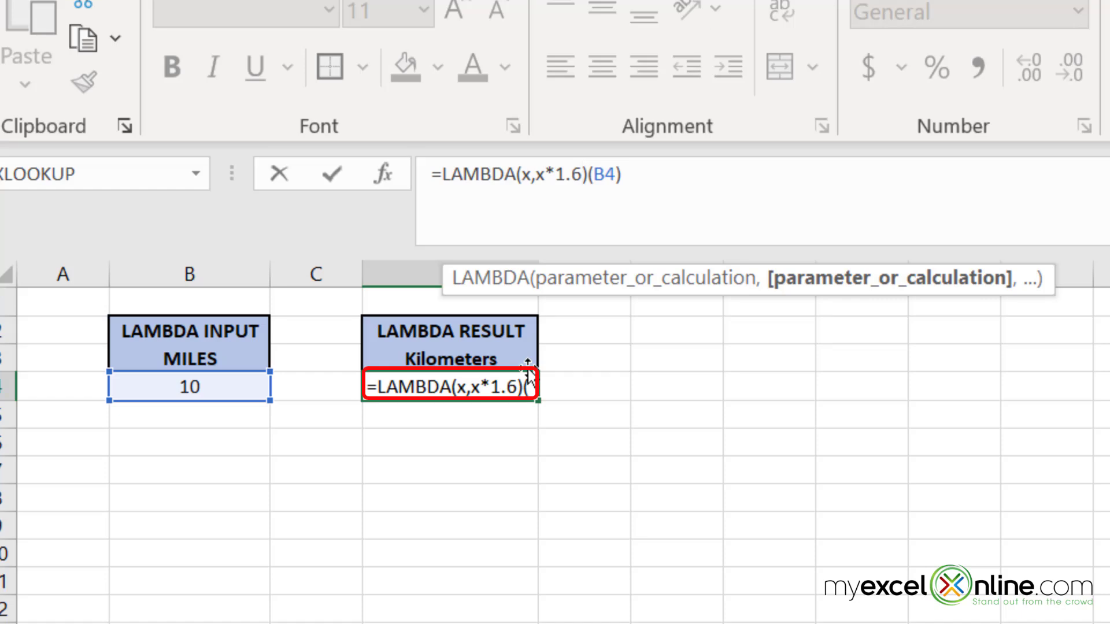
key("Return")
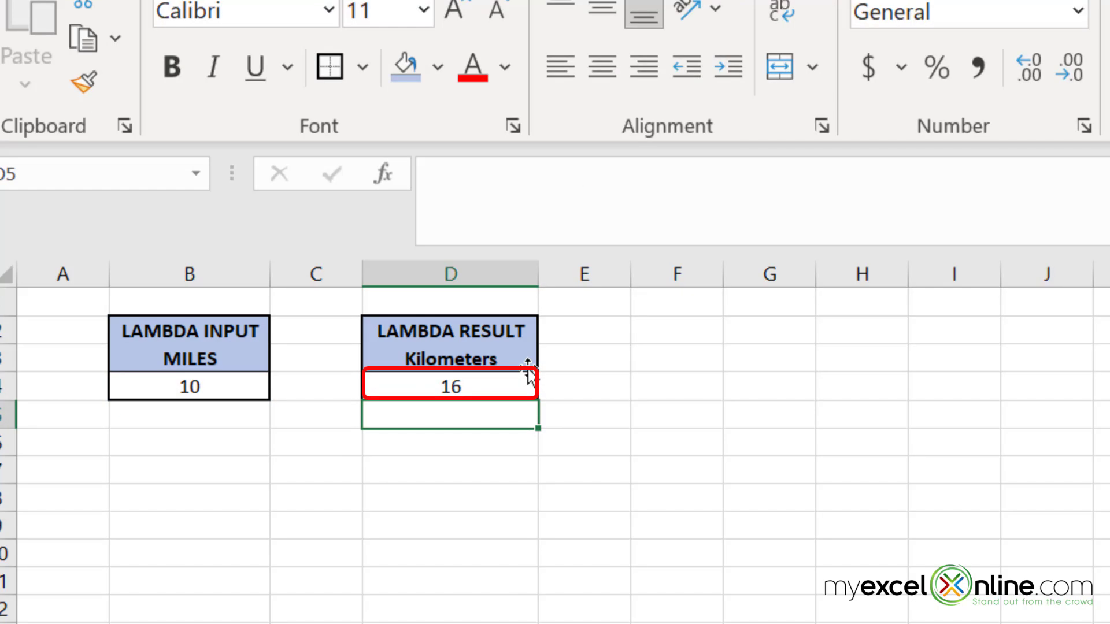
Set the miles input in cell B4 to 55
key("Up")
key("Left")
key("Left")
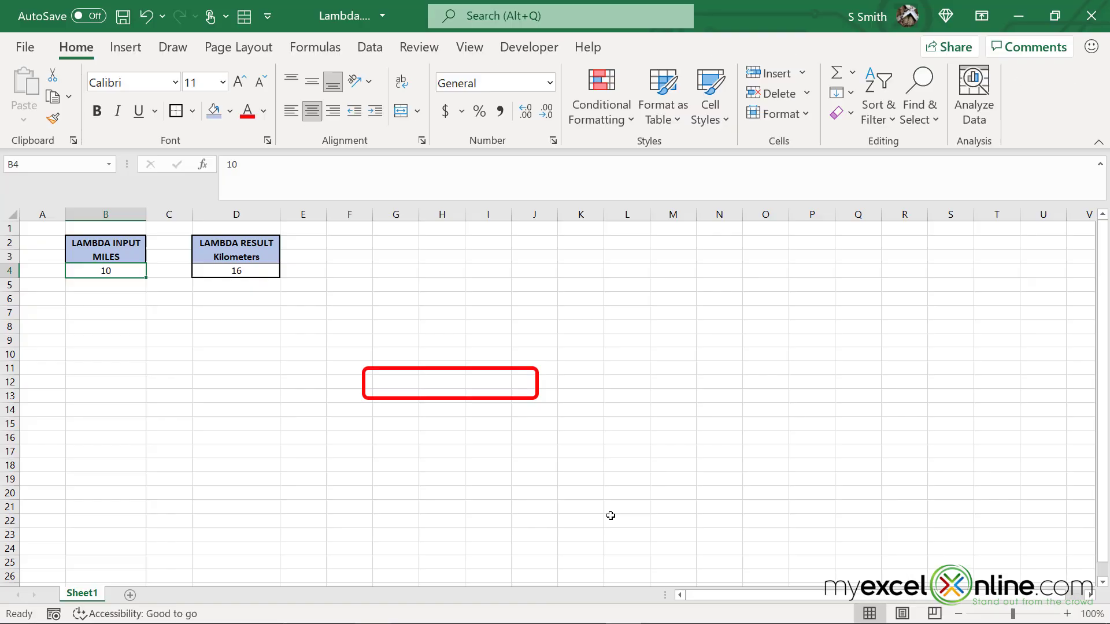
type("55")
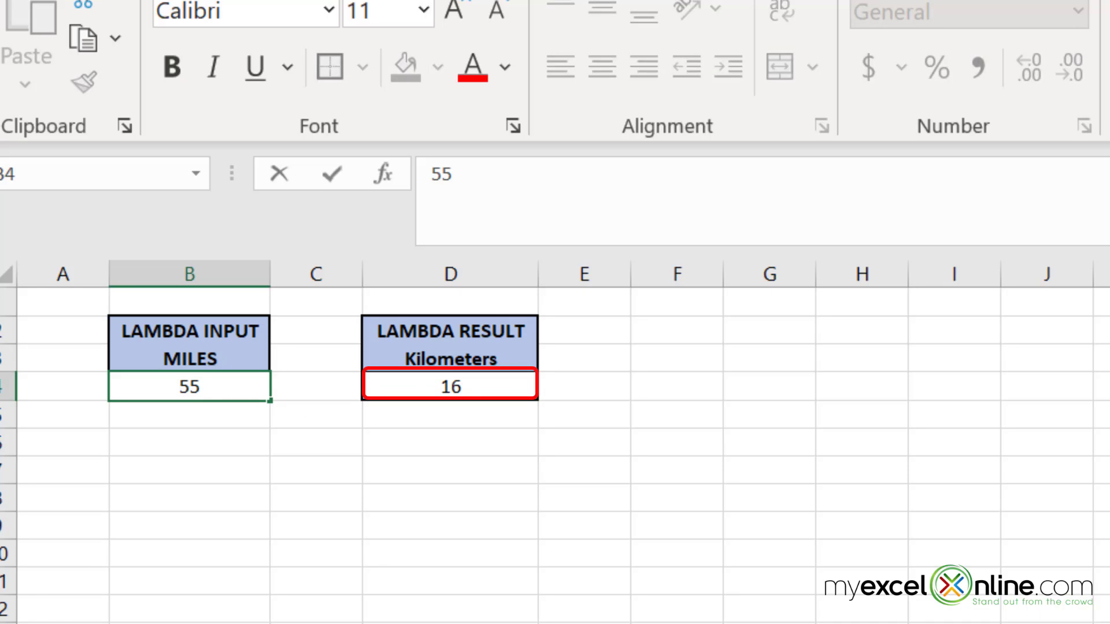
key("Return")
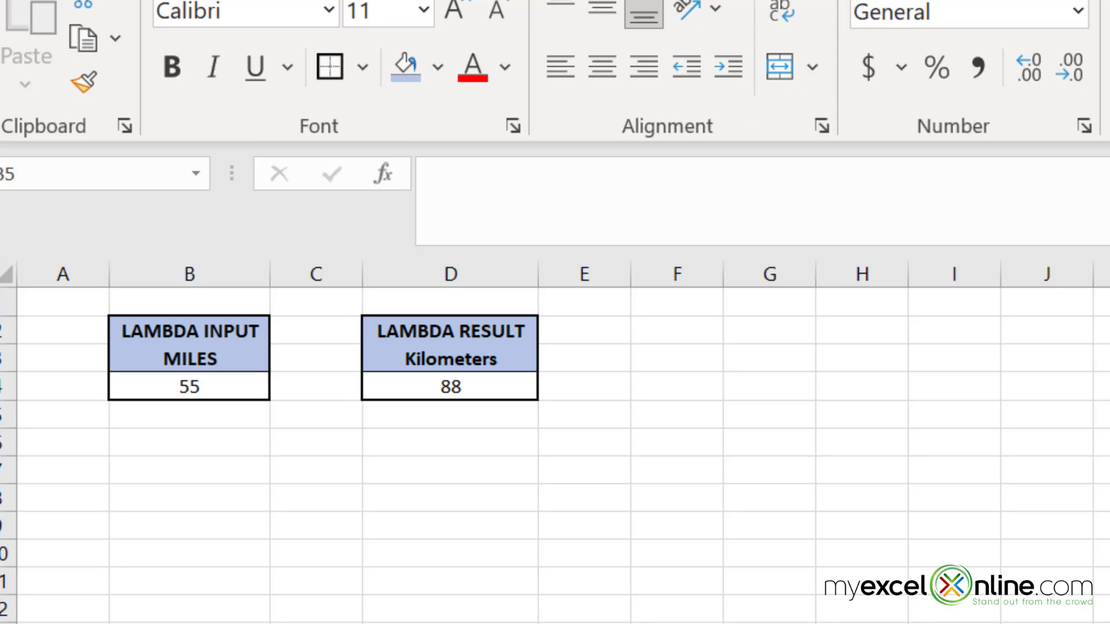
Copy the complete LAMBDA formula text from the Kilometers cell D4, leaving the cell's formula intact
left_click(467, 384)
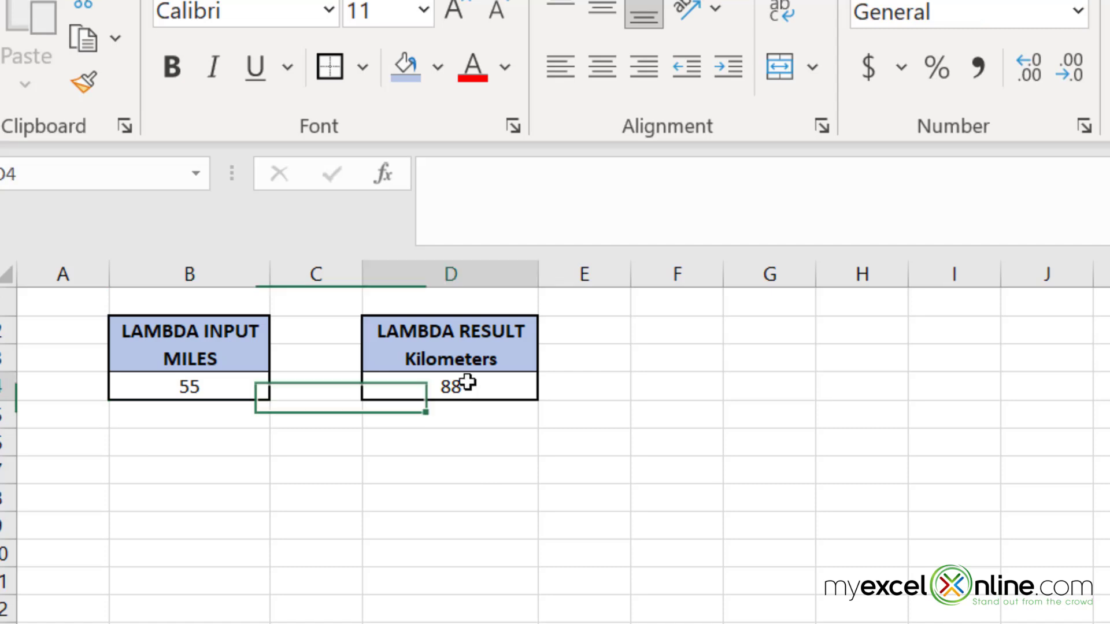
left_click(650, 171)
left_click_drag(650, 171, 293, 193)
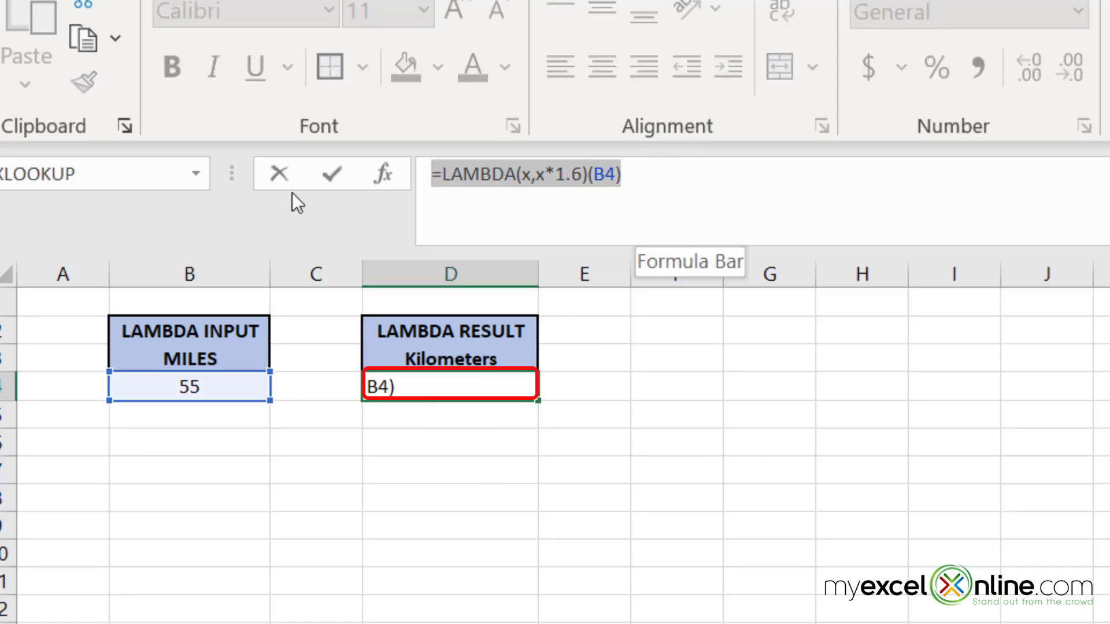
key("ctrl+c")
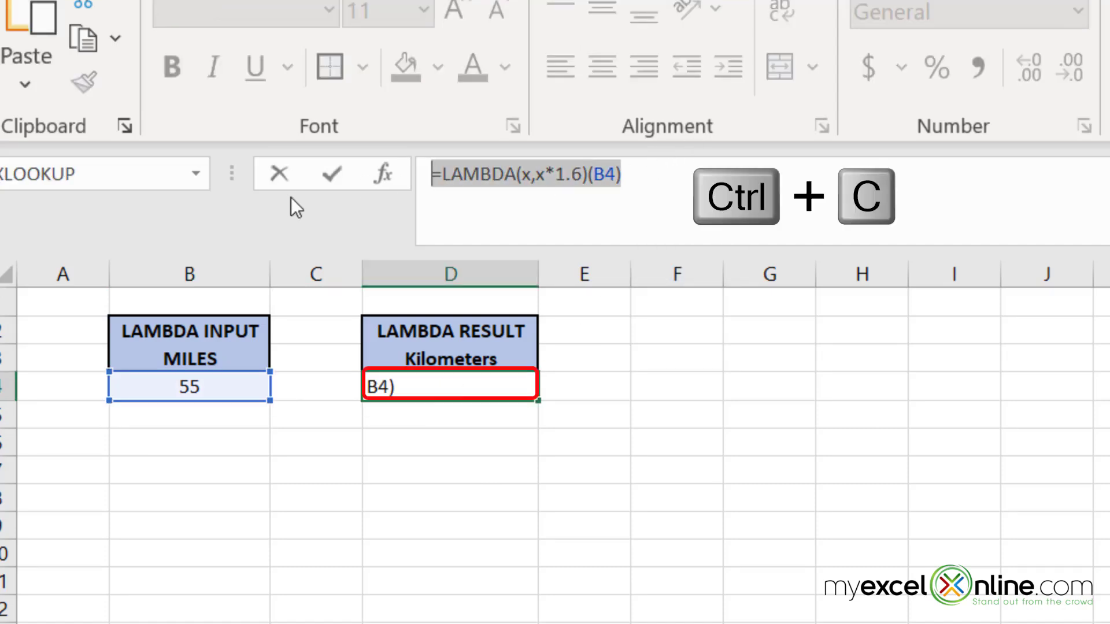
key("Return")
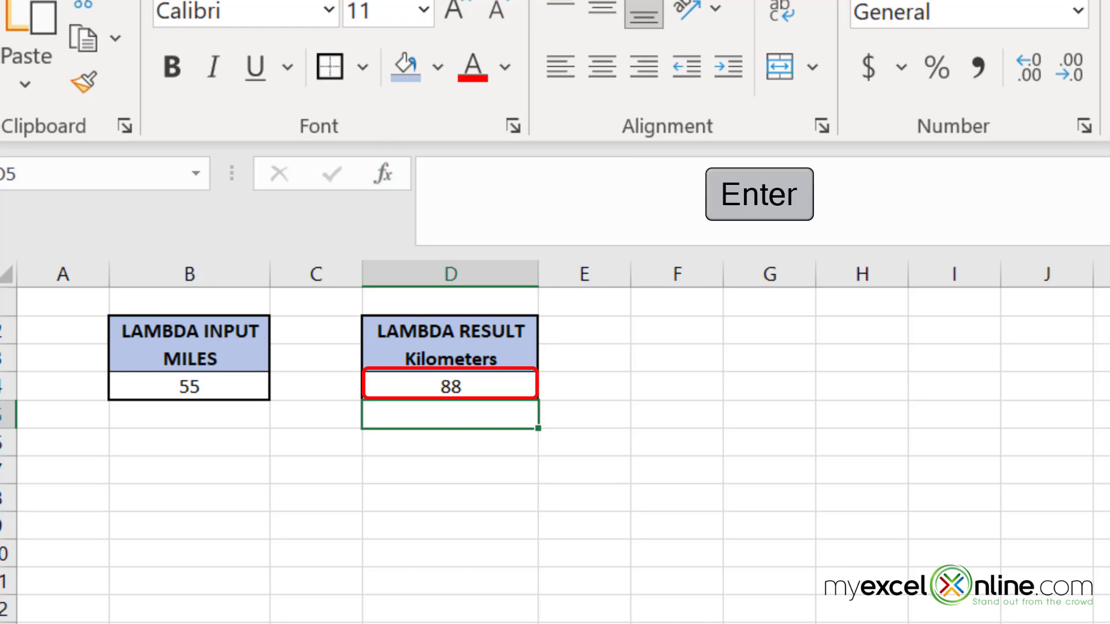
Define a workbook-scoped name MilesToKilometers that refers to the copied LAMBDA conversion formula
left_click(315, 47)
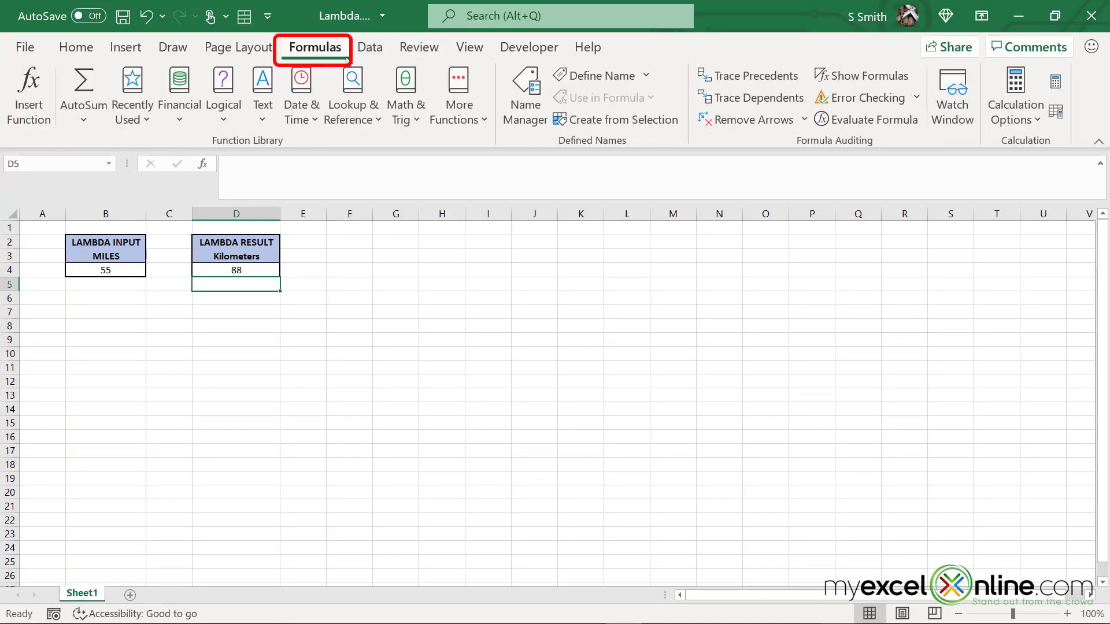
left_click(526, 110)
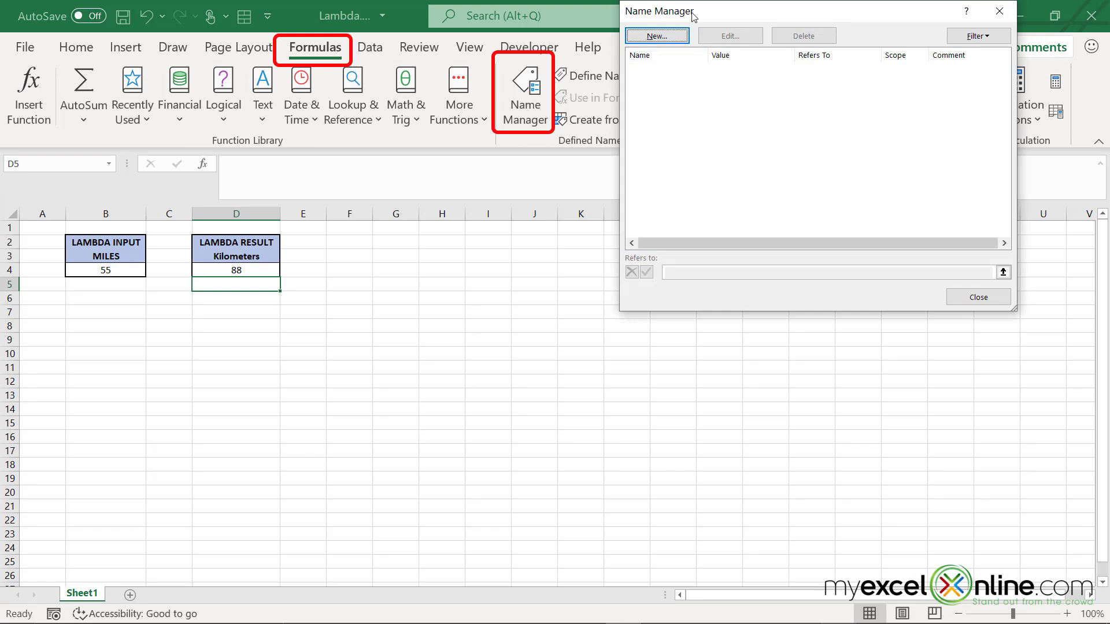
left_click(652, 36)
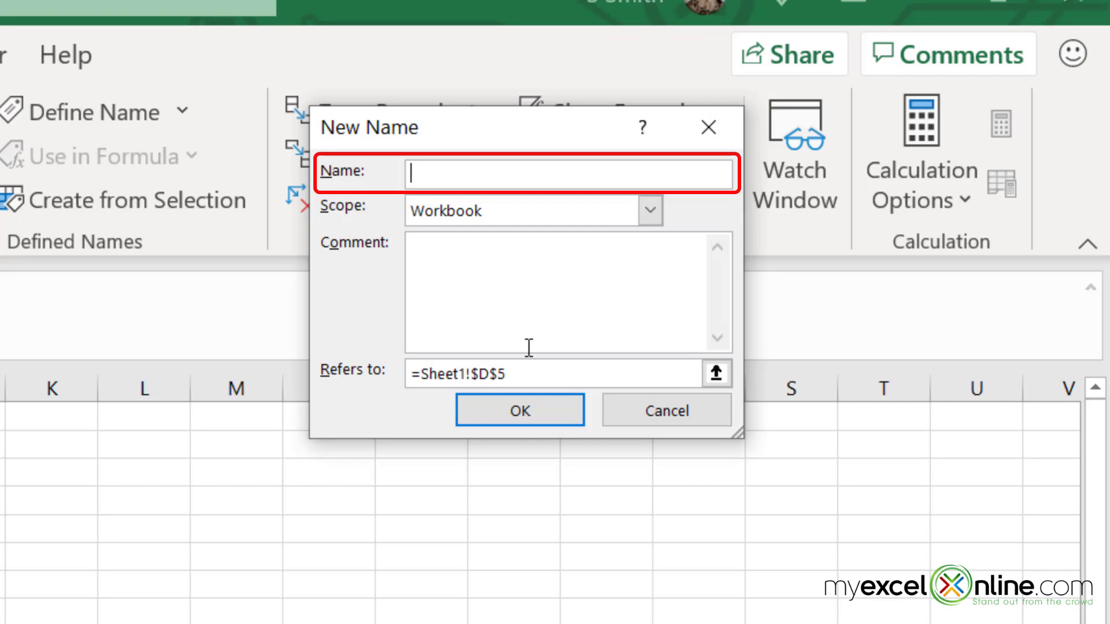
type("MilesToKilometers")
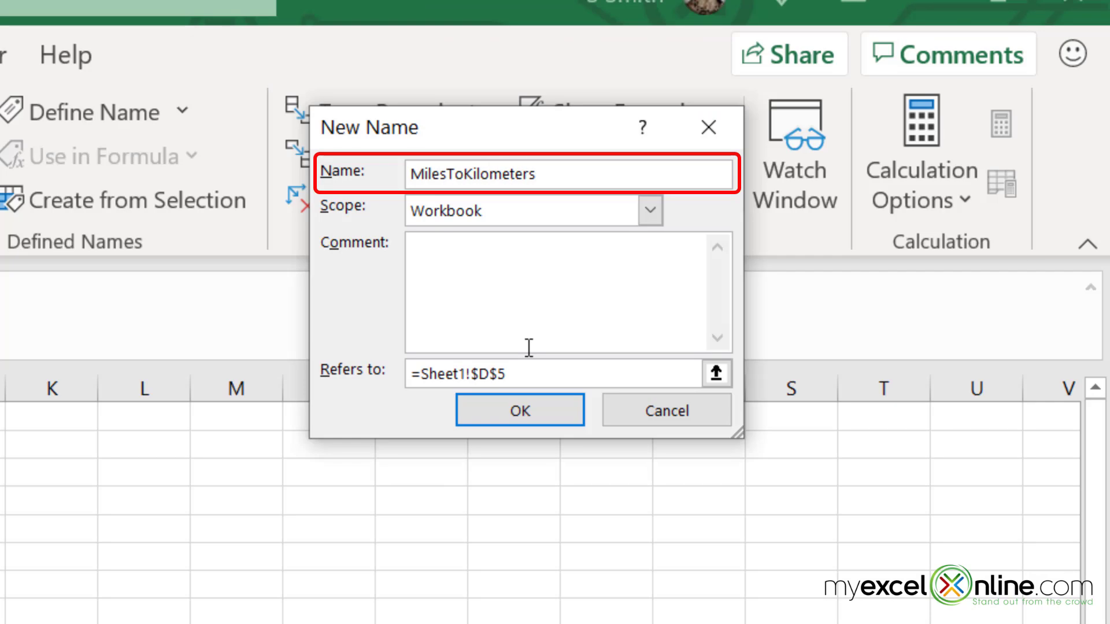
left_click(651, 212)
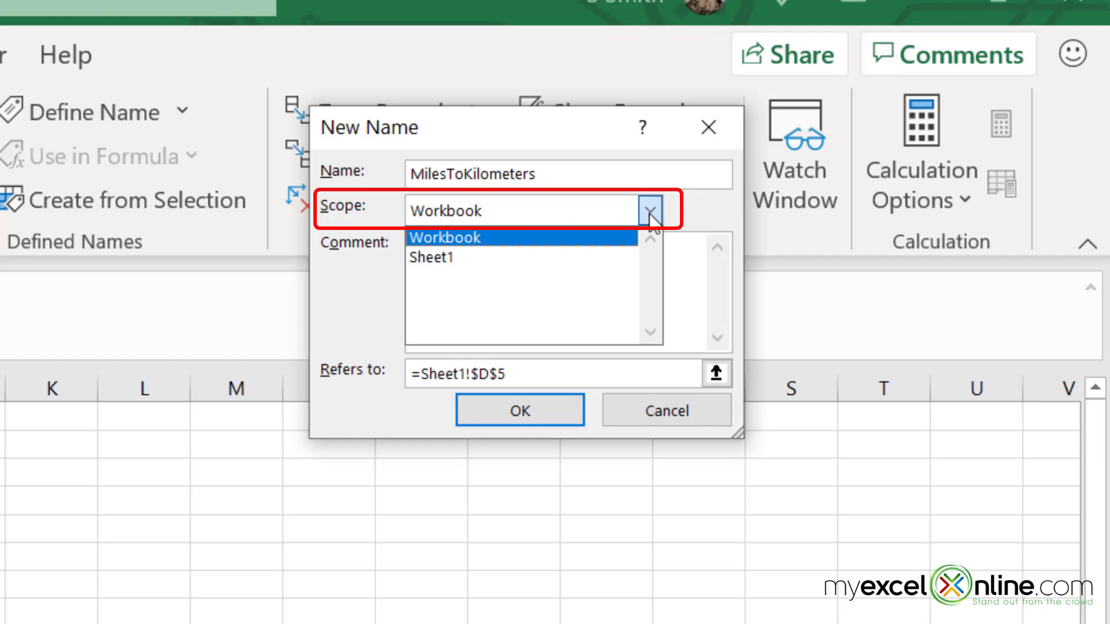
left_click(651, 216)
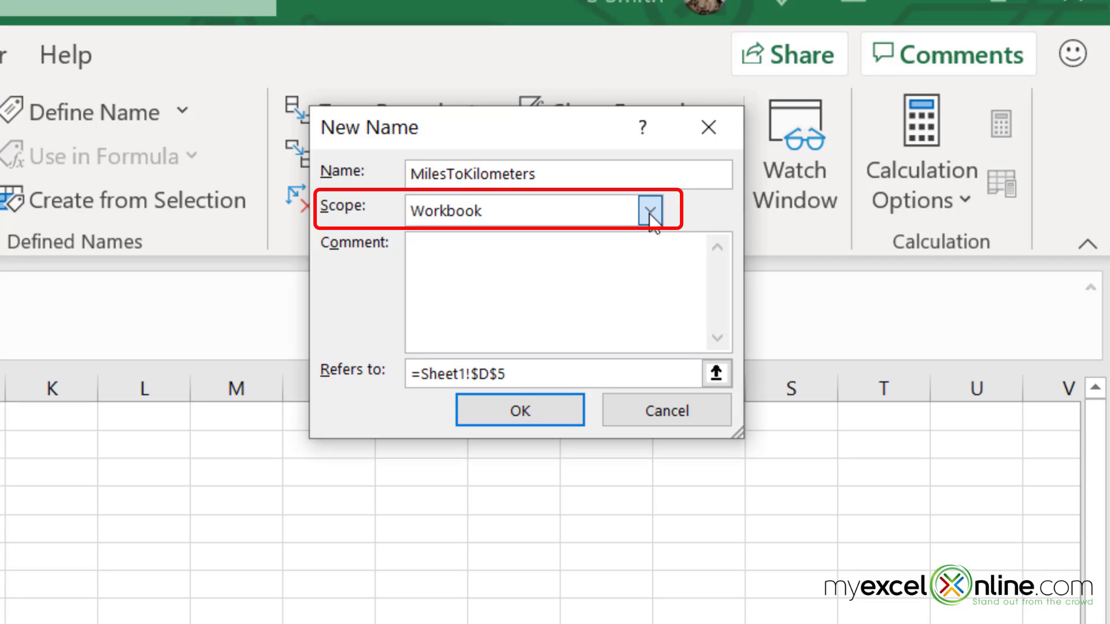
left_click(533, 379)
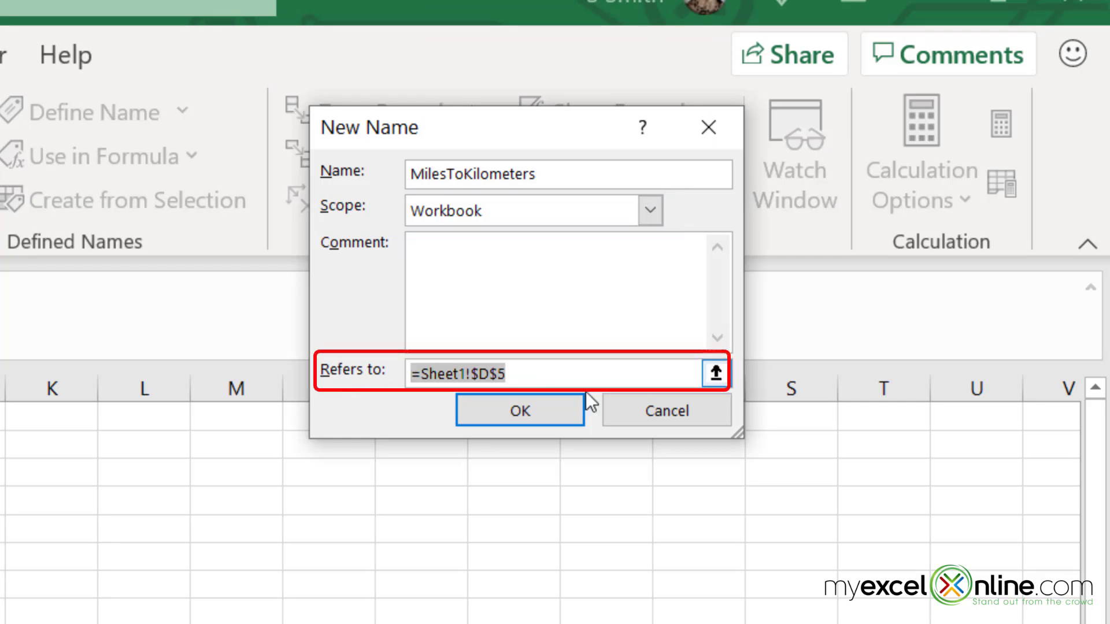
key("ctrl+v")
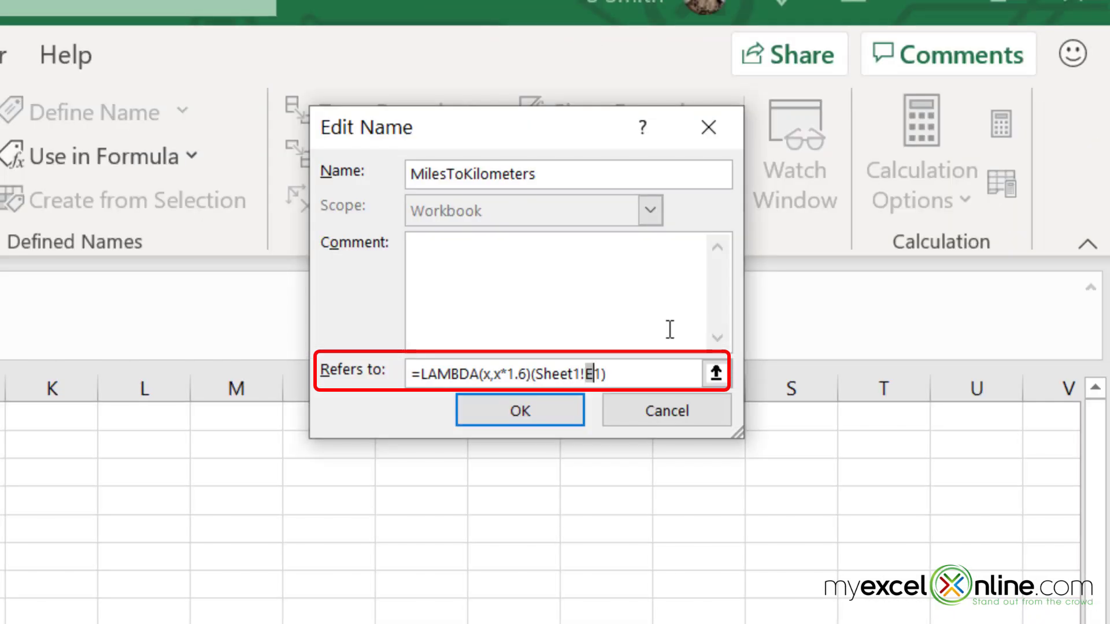
Change the input reference in the MilesToKilometers definition to $B$4 on Sheet1, save it, and close the name list
key("alt+n")
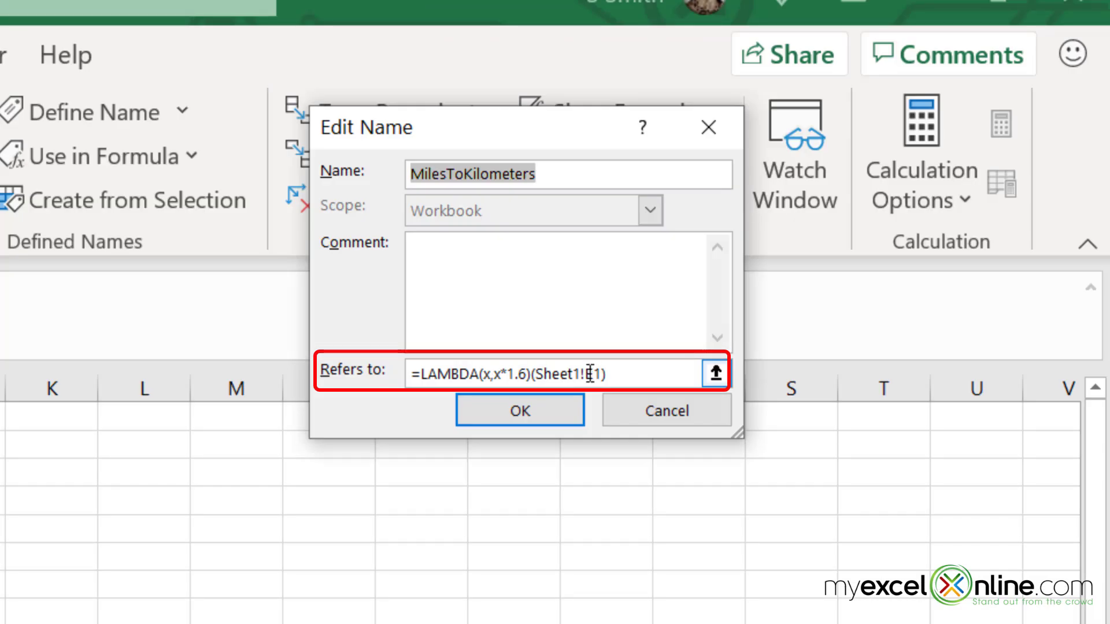
left_click_drag(588, 374, 602, 374)
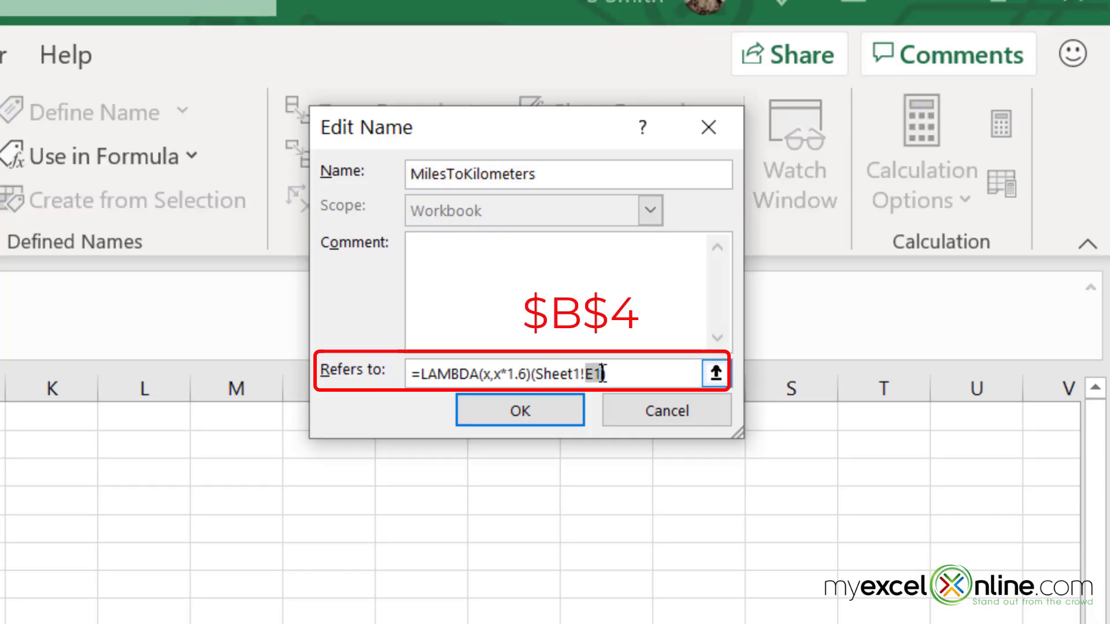
type("$B$4")
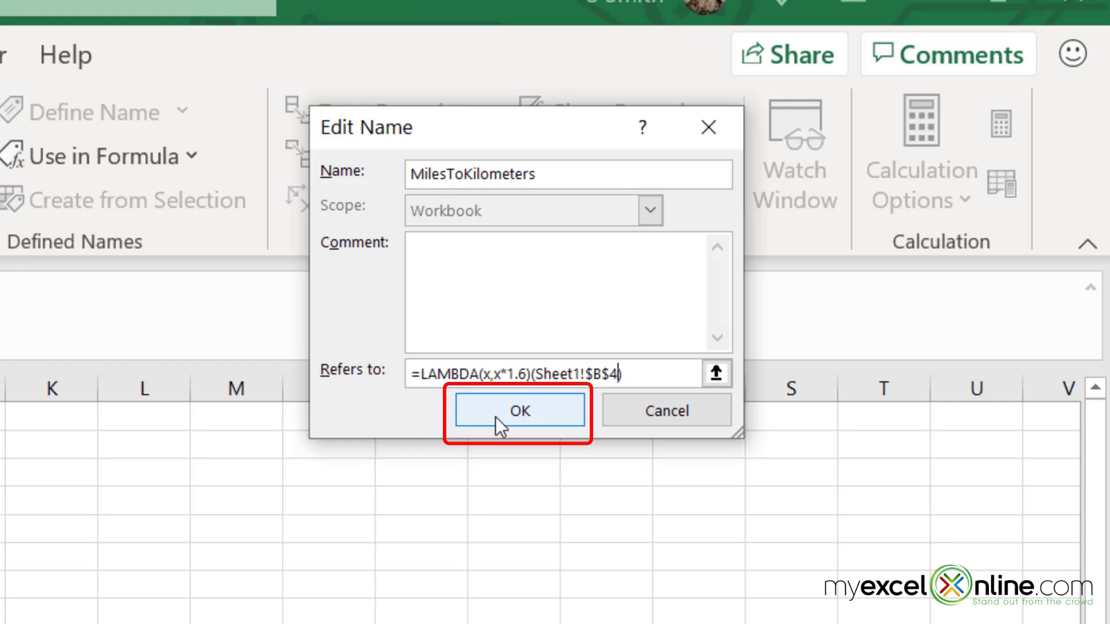
left_click(495, 417)
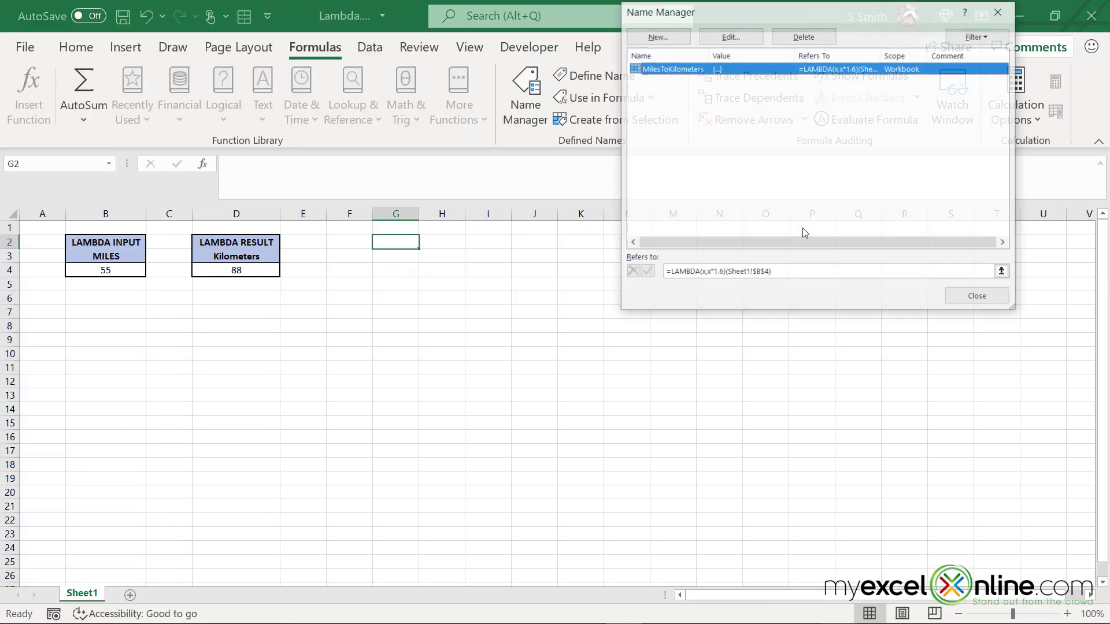
left_click(977, 297)
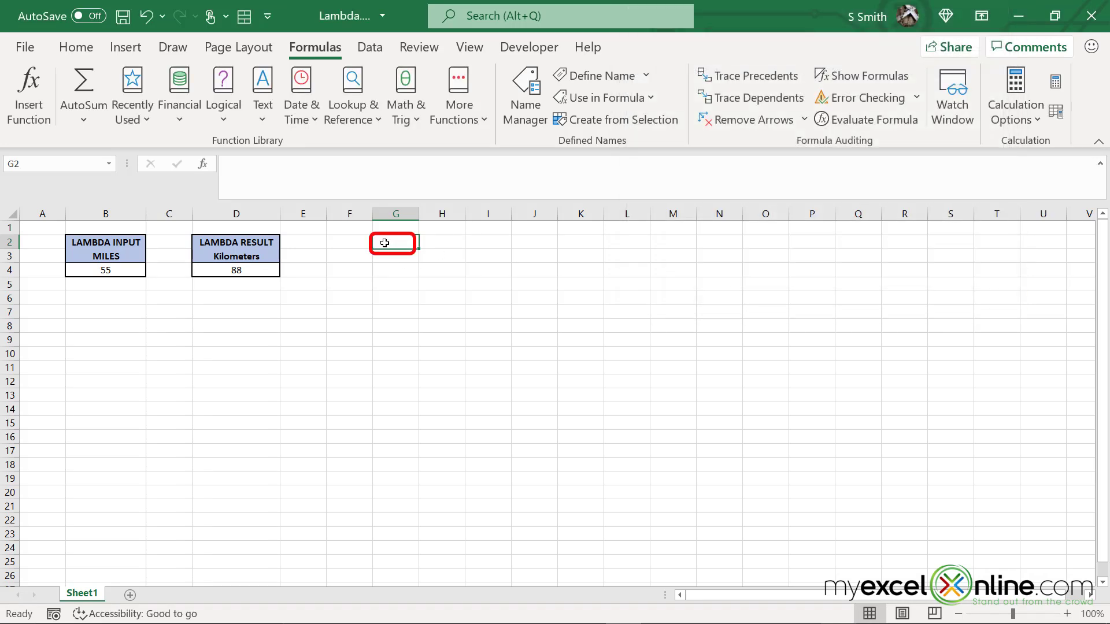
Enter a formula in cell G2 of Sheet1 that uses the MilesToKilometers name
type("=milesto")
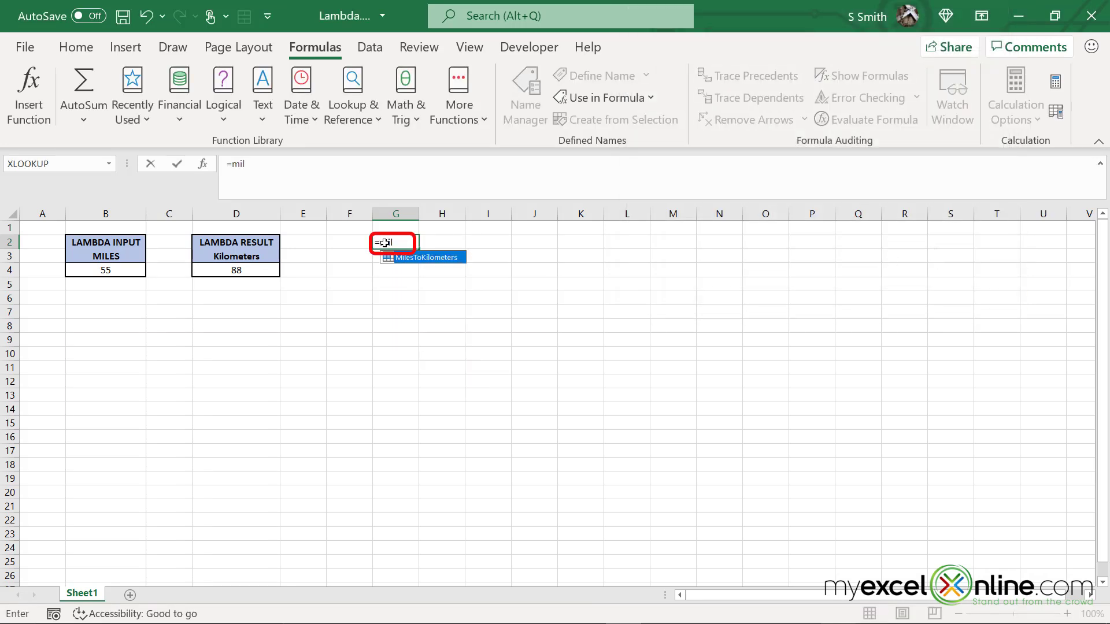
key("Tab")
type("b4")
key("Return")
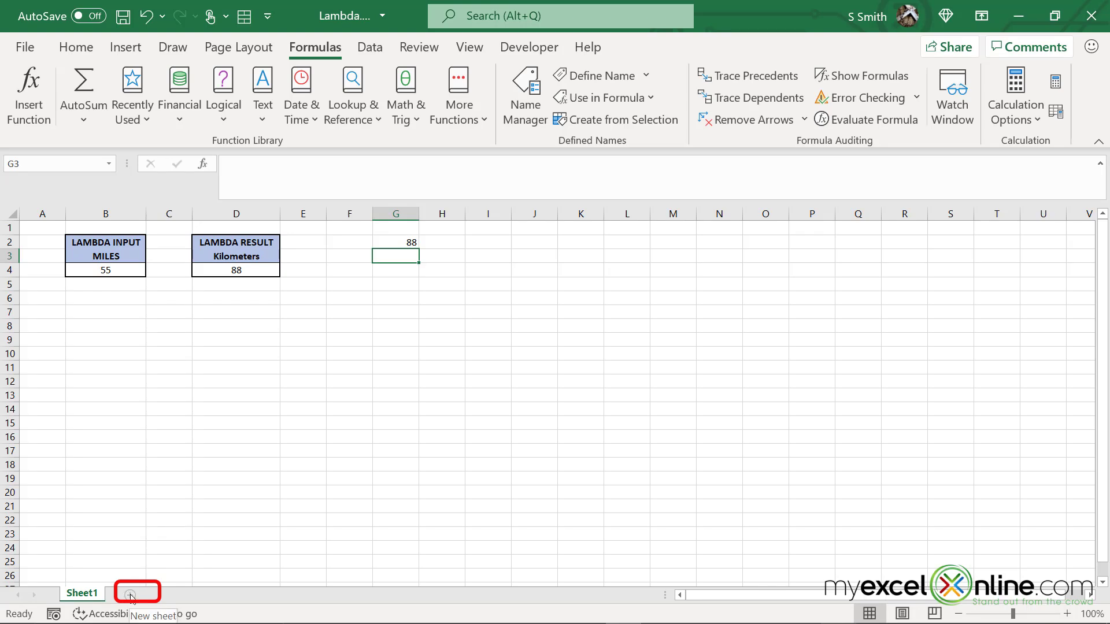
Add a new worksheet and enter =MilesToKilometers in its cell L10
left_click(132, 593)
left_click(555, 357)
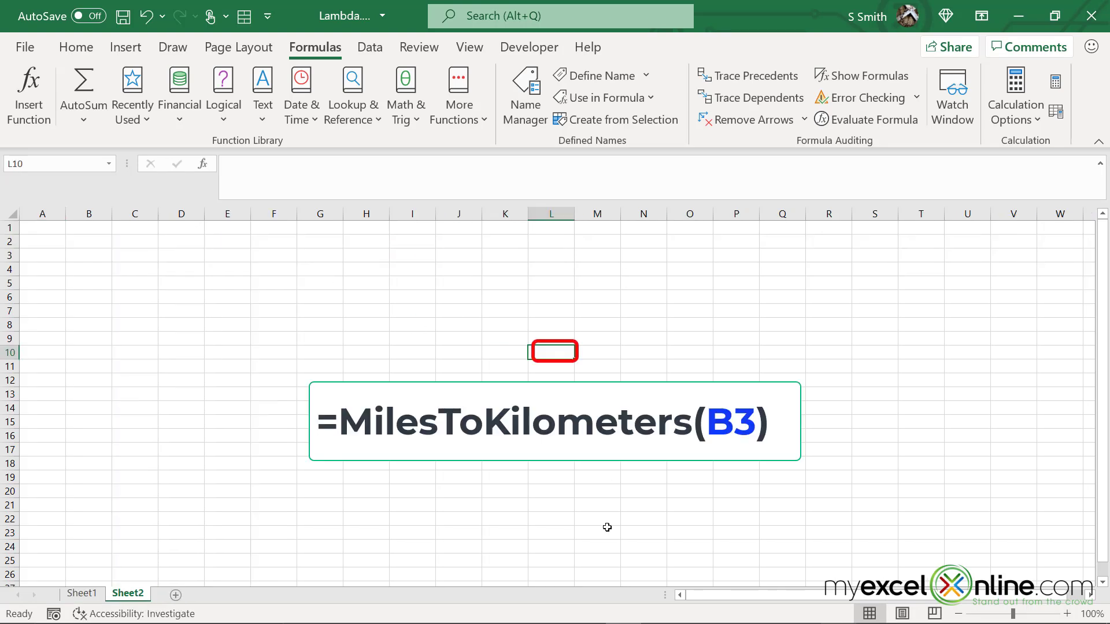
type("=milestokil")
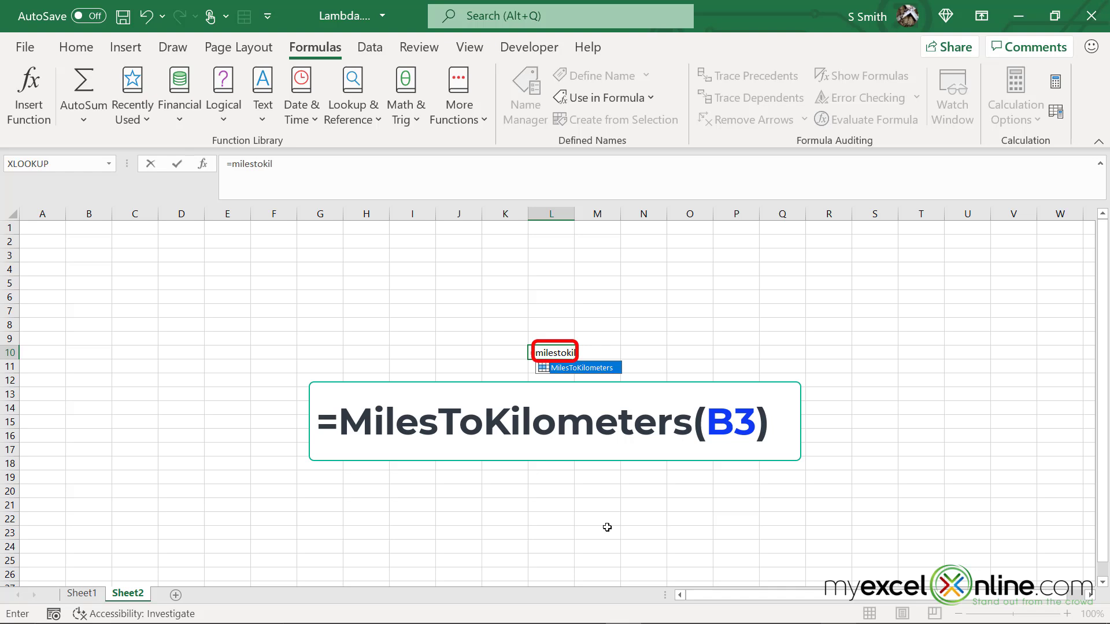
key("Return")
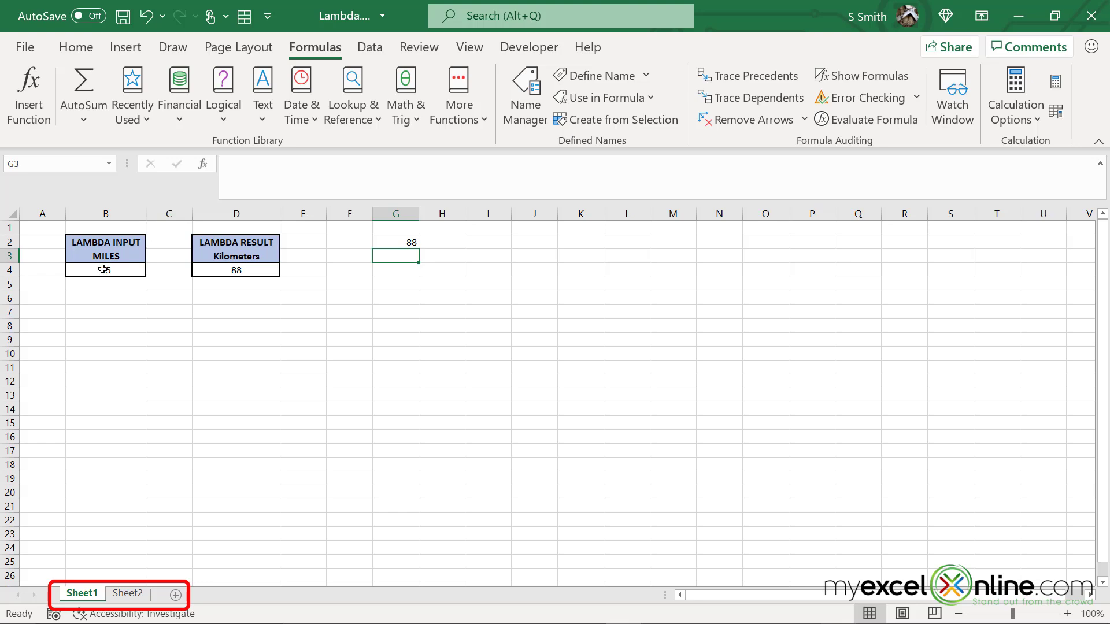
Set the miles input in cell B4 of Sheet1 to 100 and check the conversion on Sheet2
left_click(103, 269)
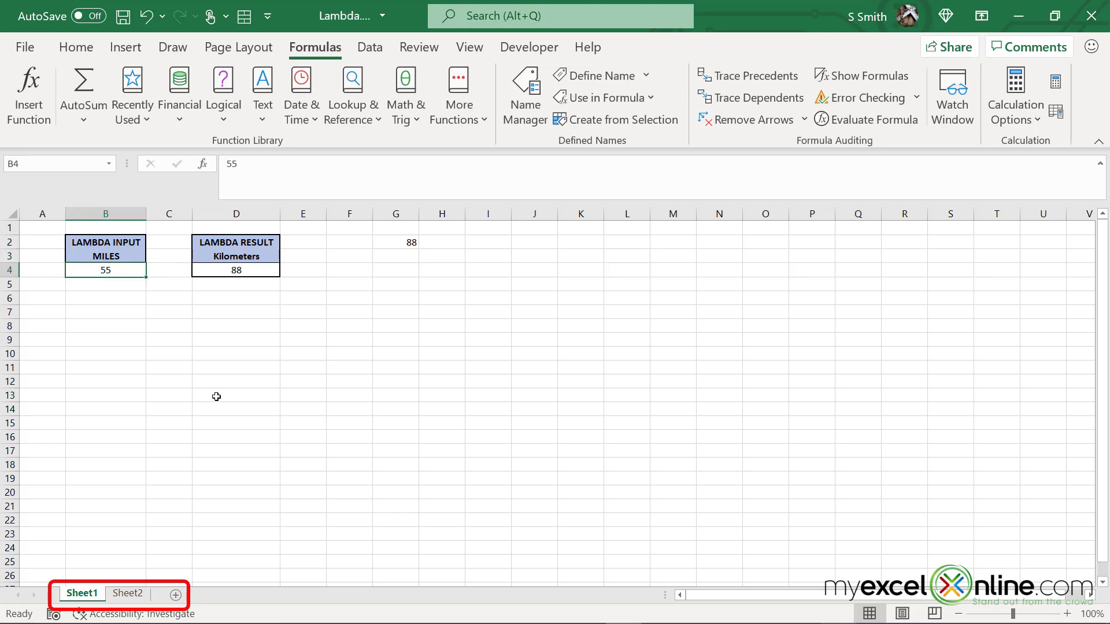
type("100")
key("Return")
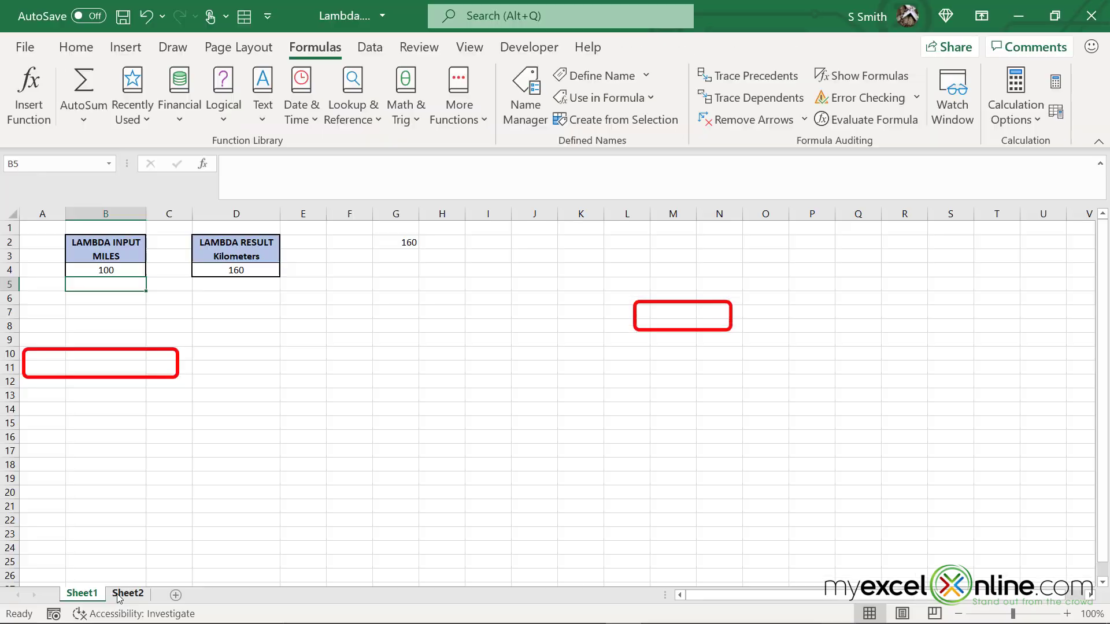
left_click(132, 595)
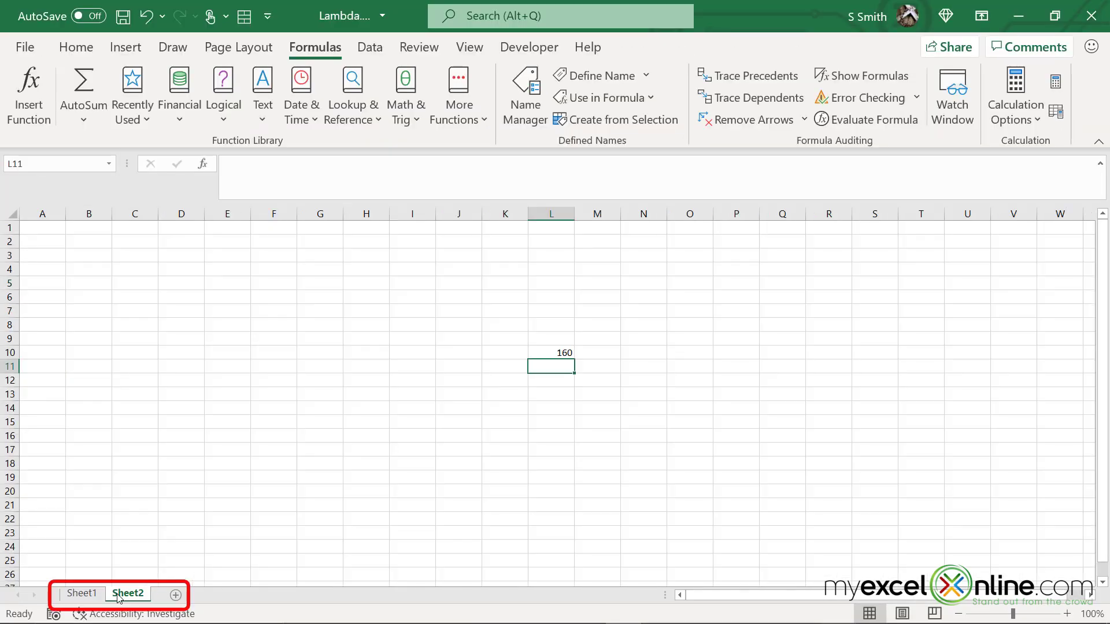
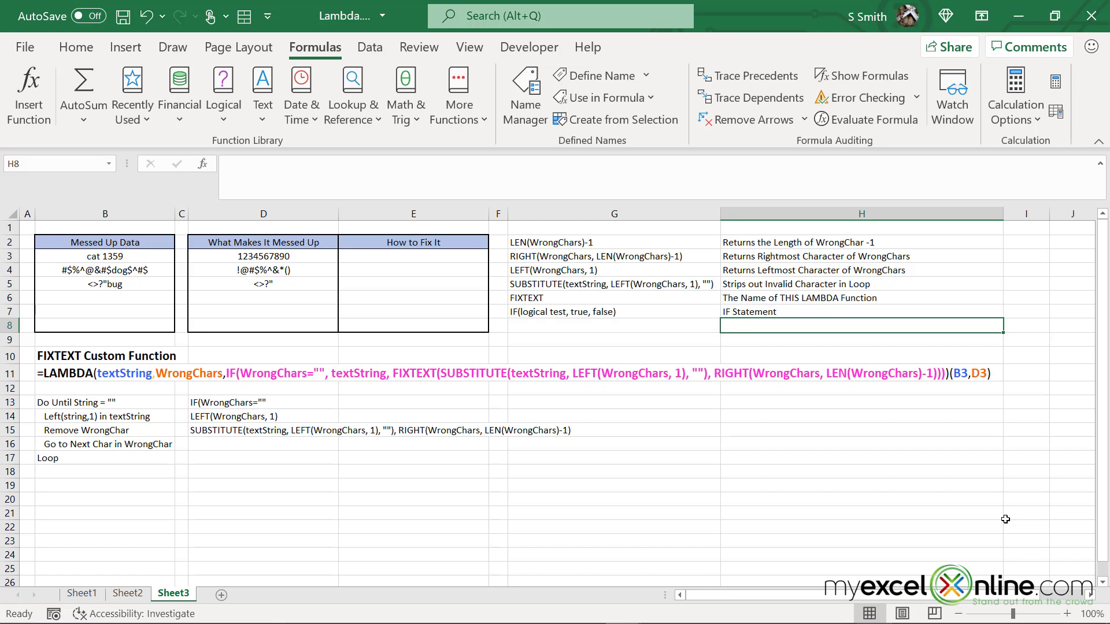
Start a LAMBDA formula in the How to Fix It cell E3 of Sheet3 with the parameters textString and WrongChars
left_click(377, 255)
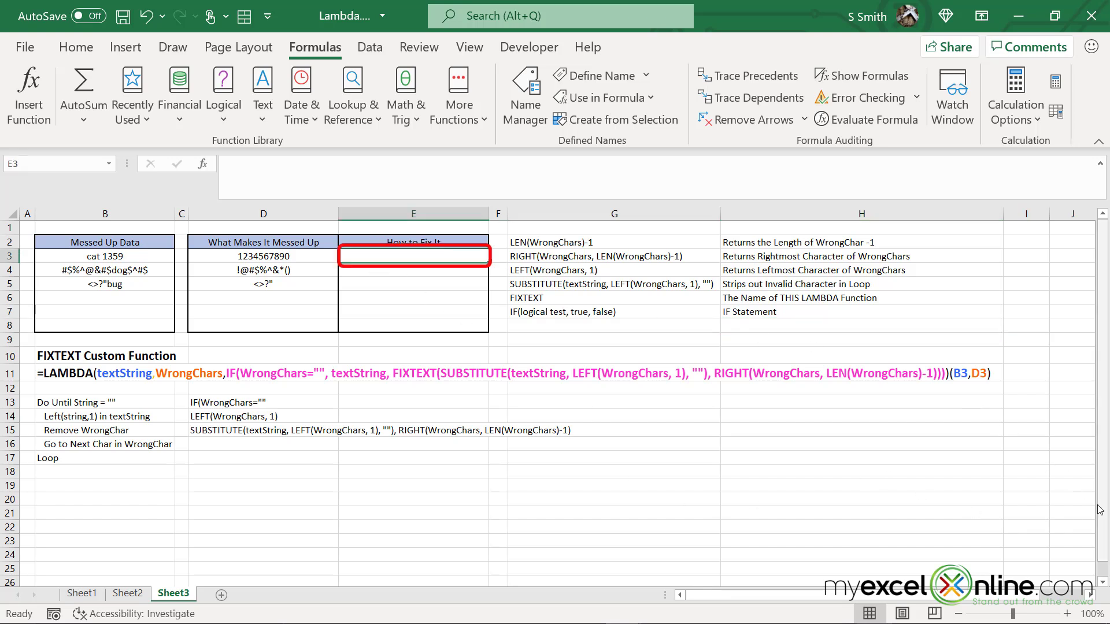
type("=lambda(")
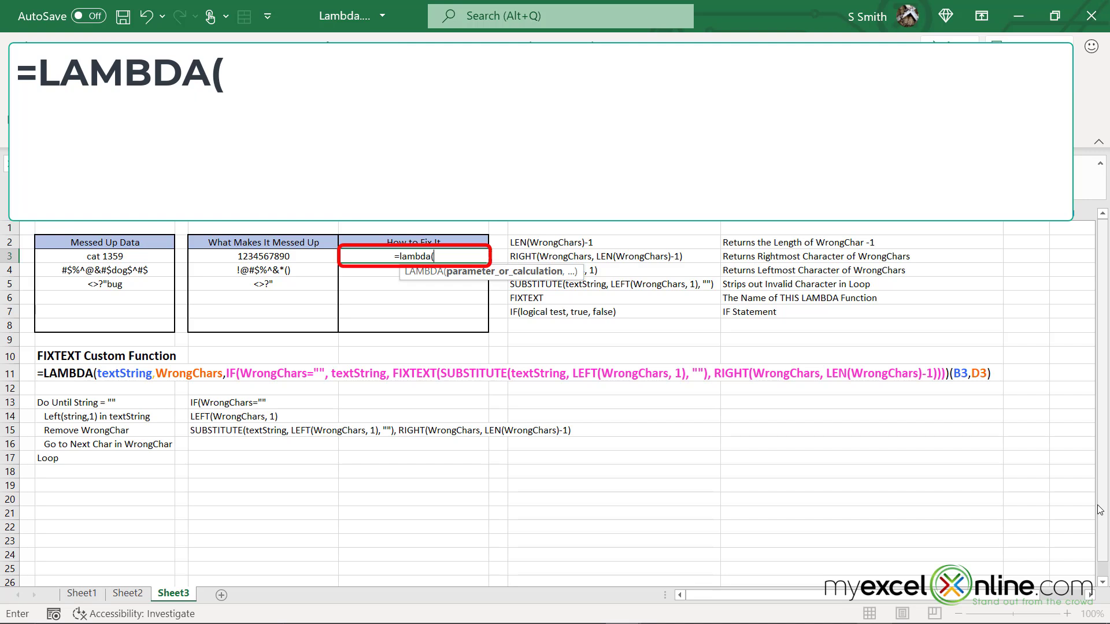
type("textString")
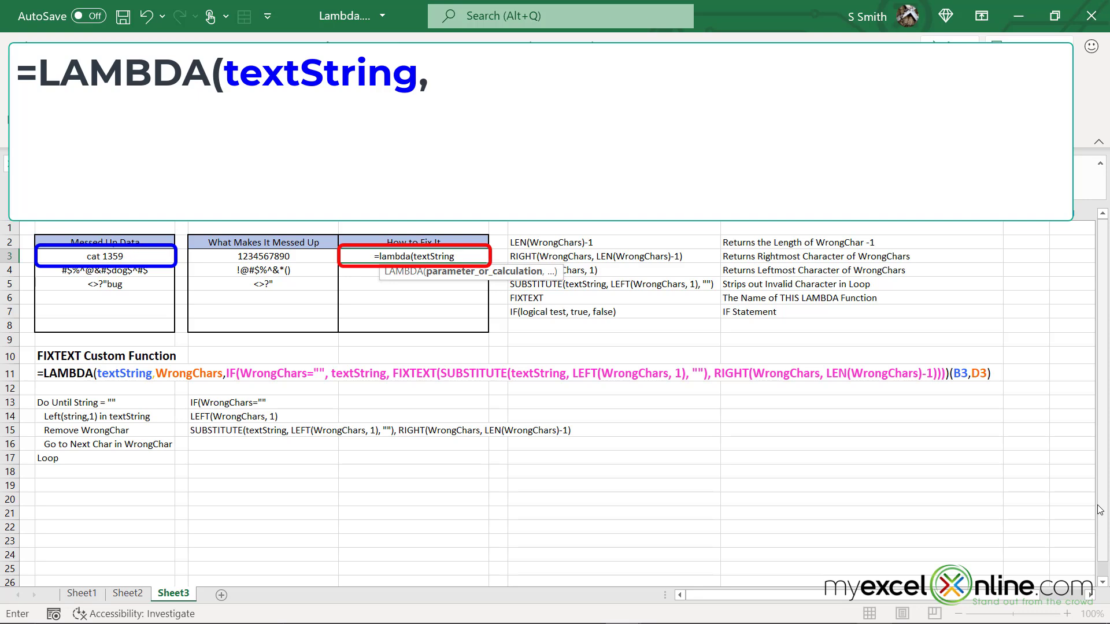
key("F2")
type(",")
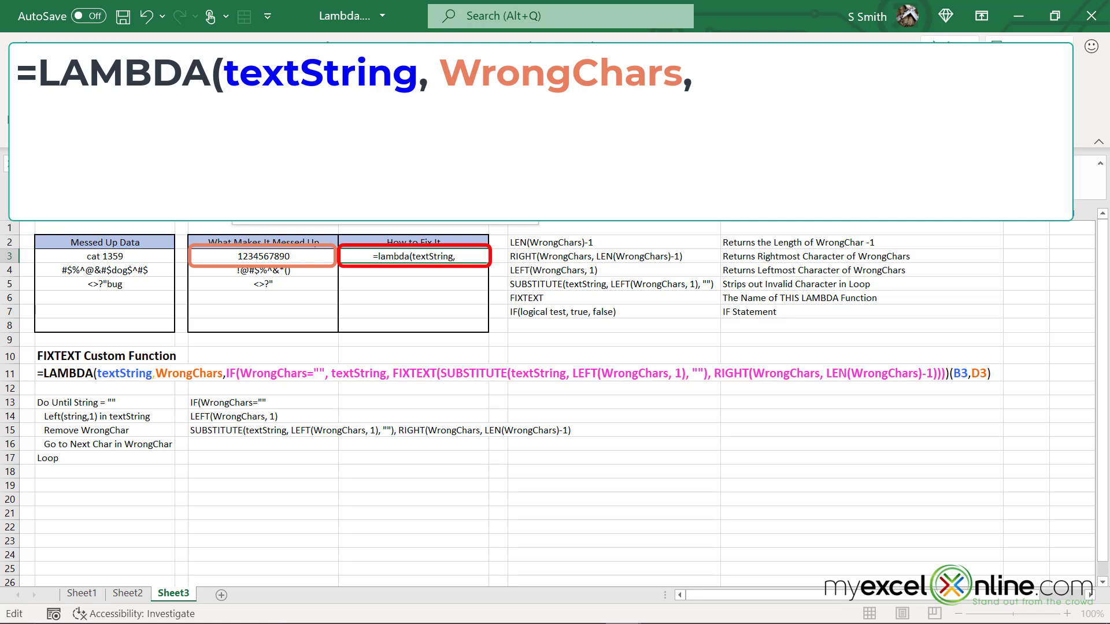
type("Wrong")
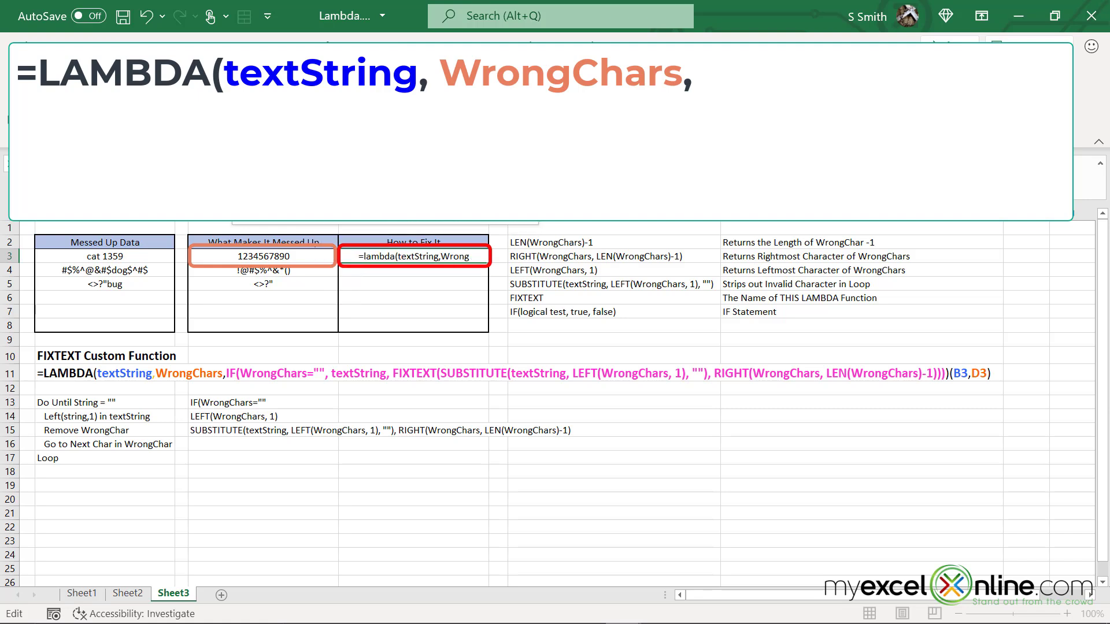
type("Chars")
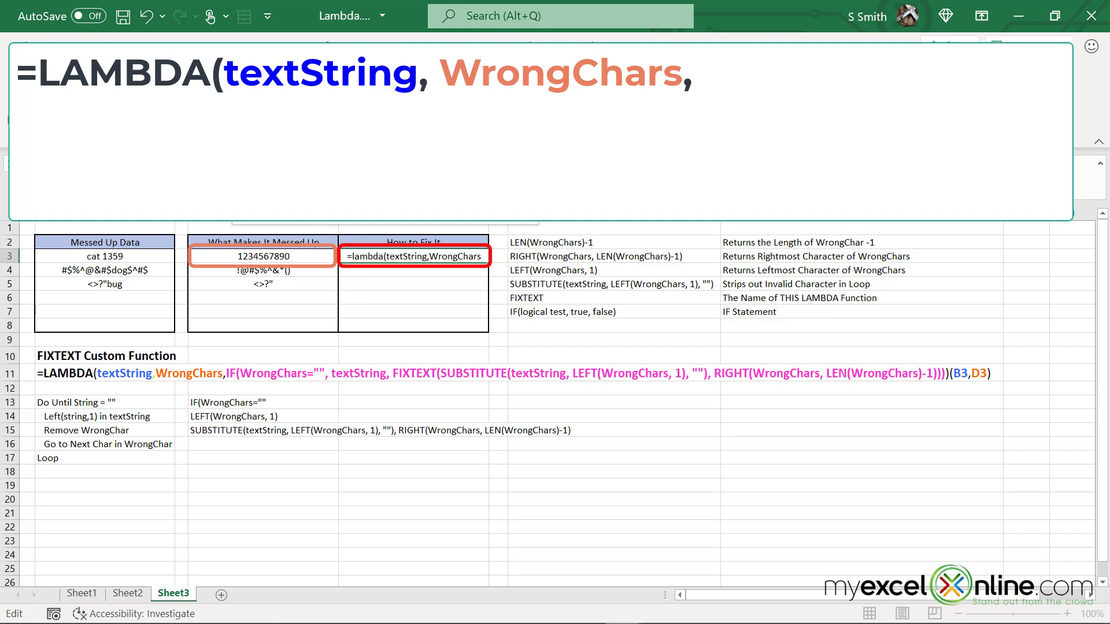
type(",")
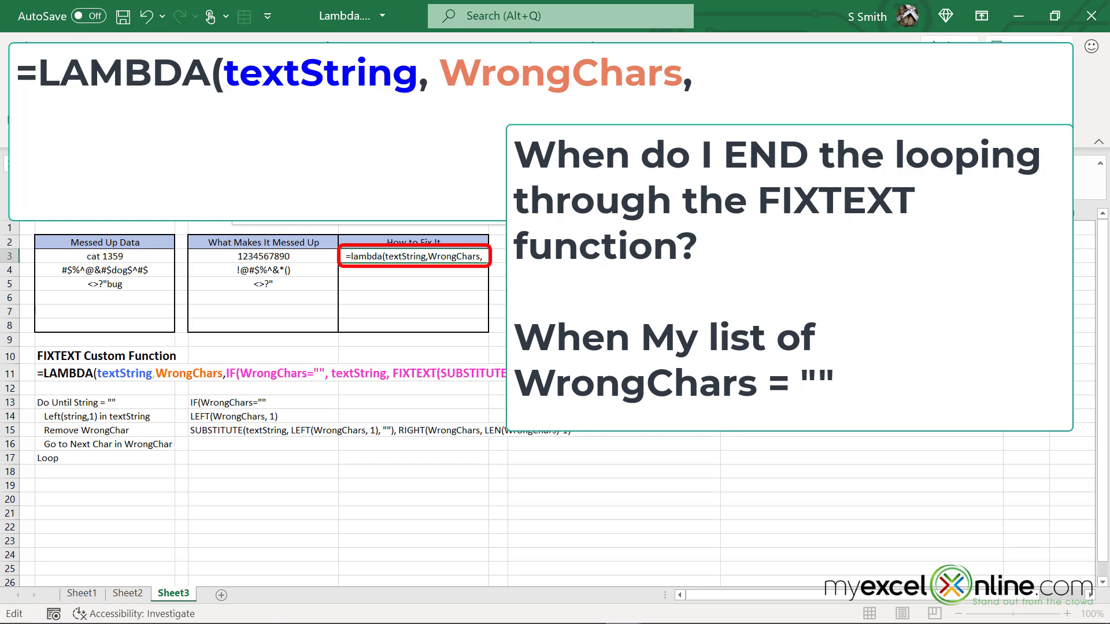
Add an IF to the LAMBDA in E3 that tests WrongChars="" and returns textString when true
type("if")
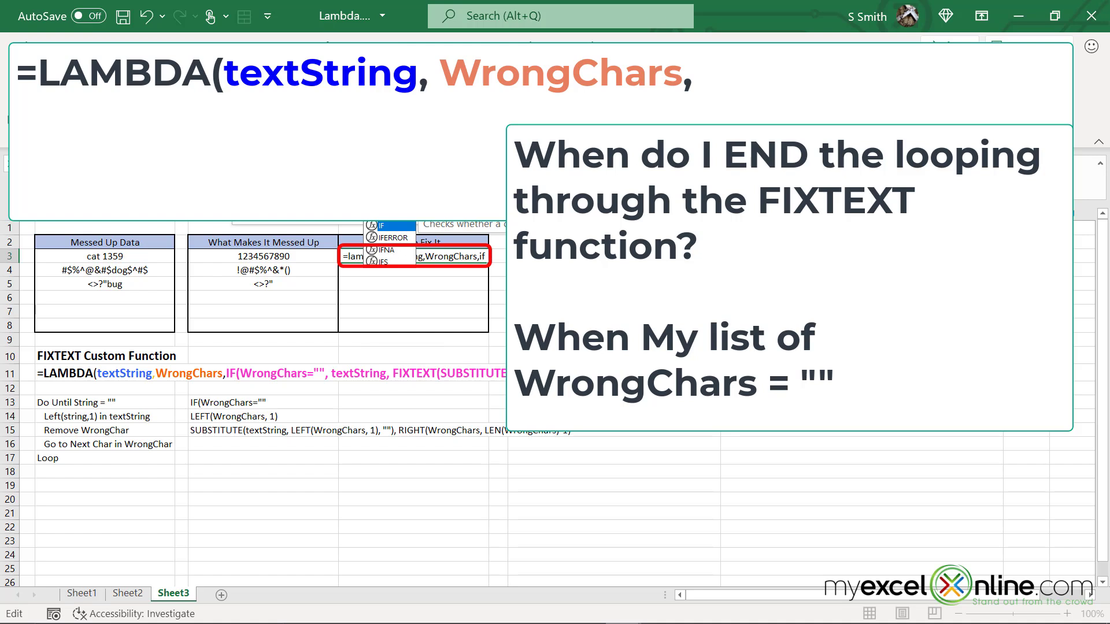
type("(")
type("WrongChars")
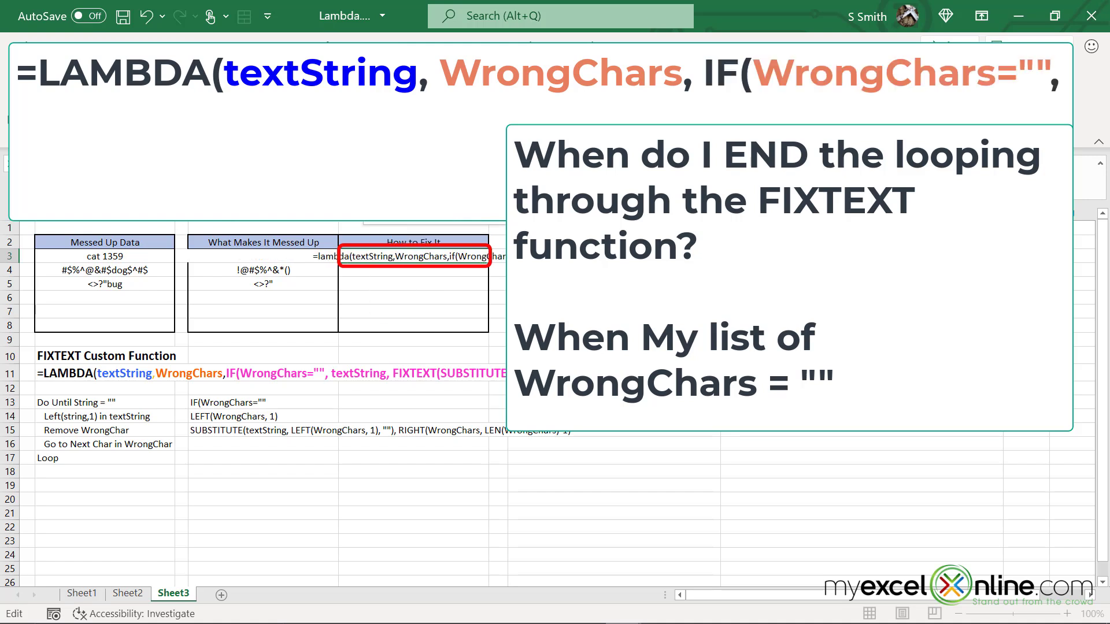
type("=")
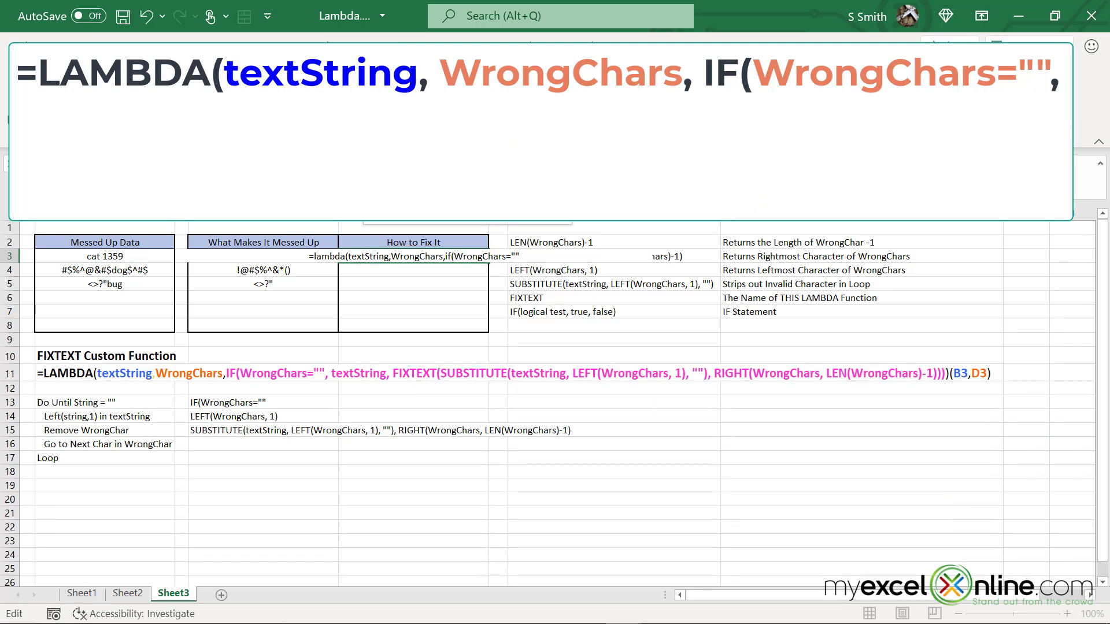
type(",")
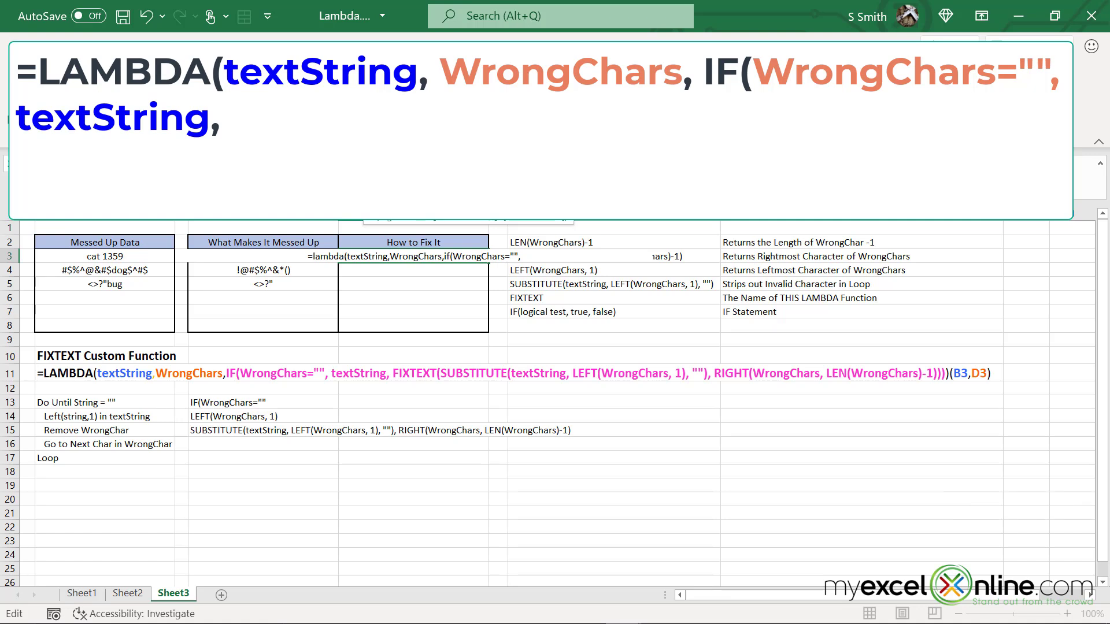
type("textString")
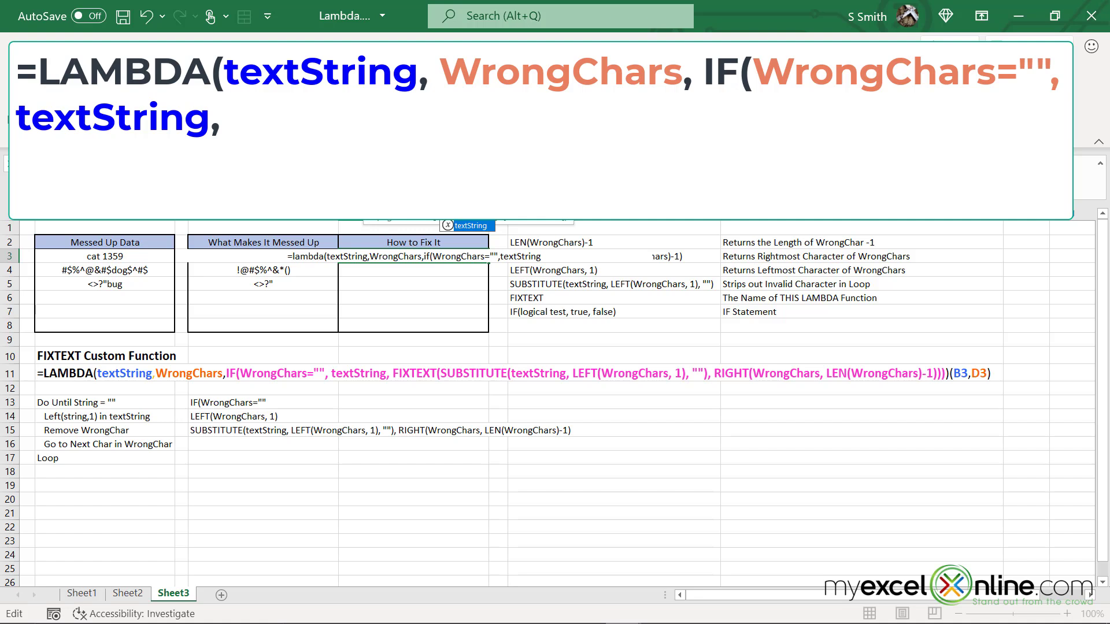
type(",")
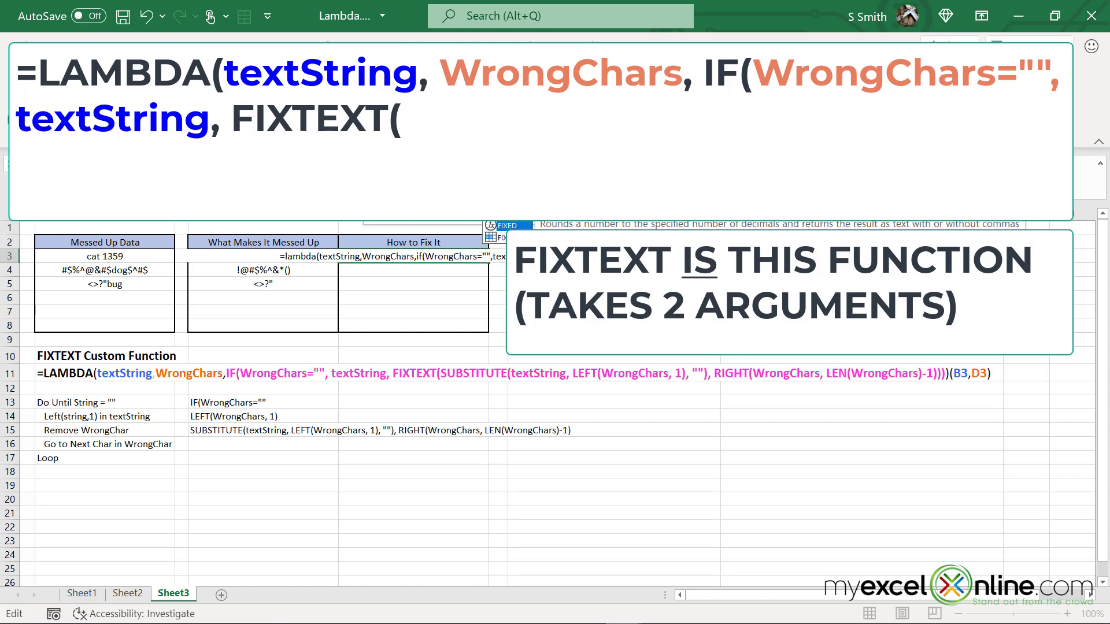
Begin the IF's false branch with a recursive FIXTEXT call containing SUBSTITUTE on textString
type("g,fix")
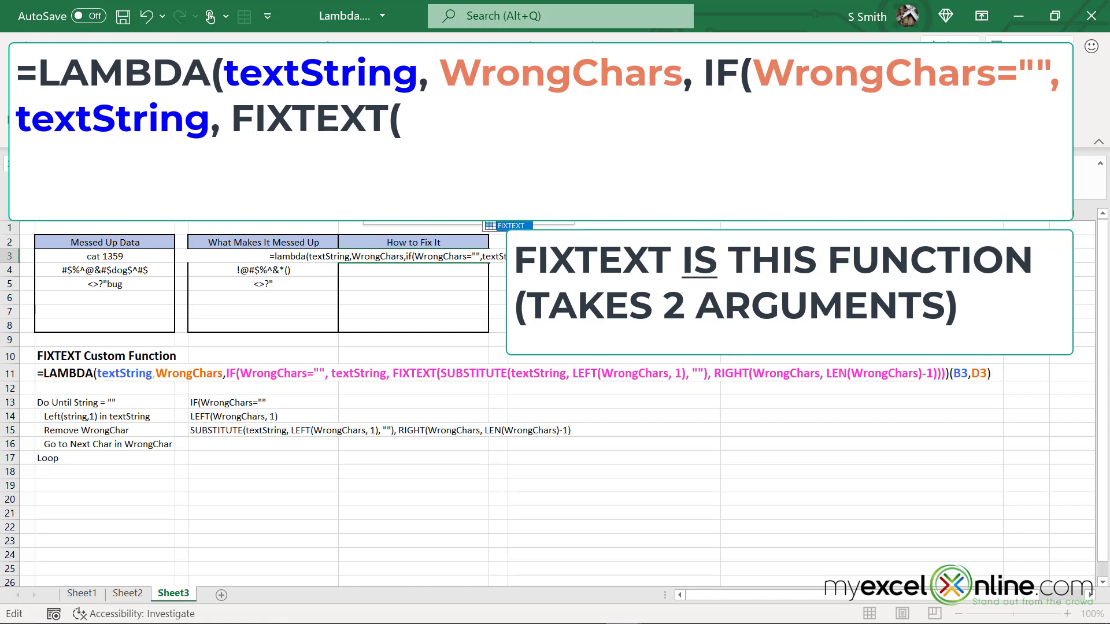
type("(")
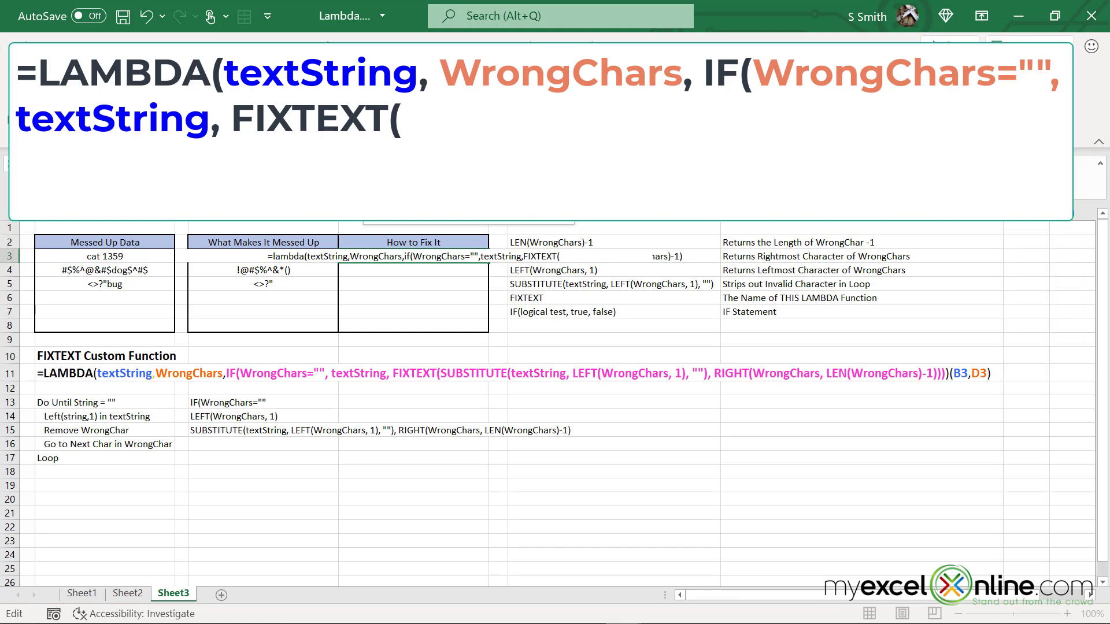
type("SUBSTITUTE")
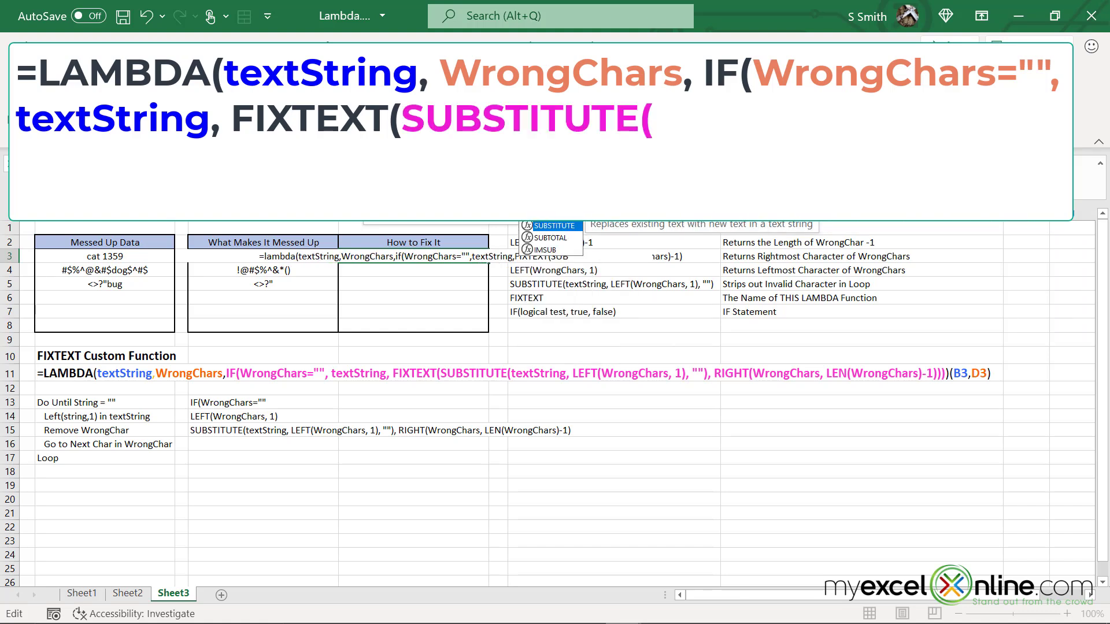
type("(")
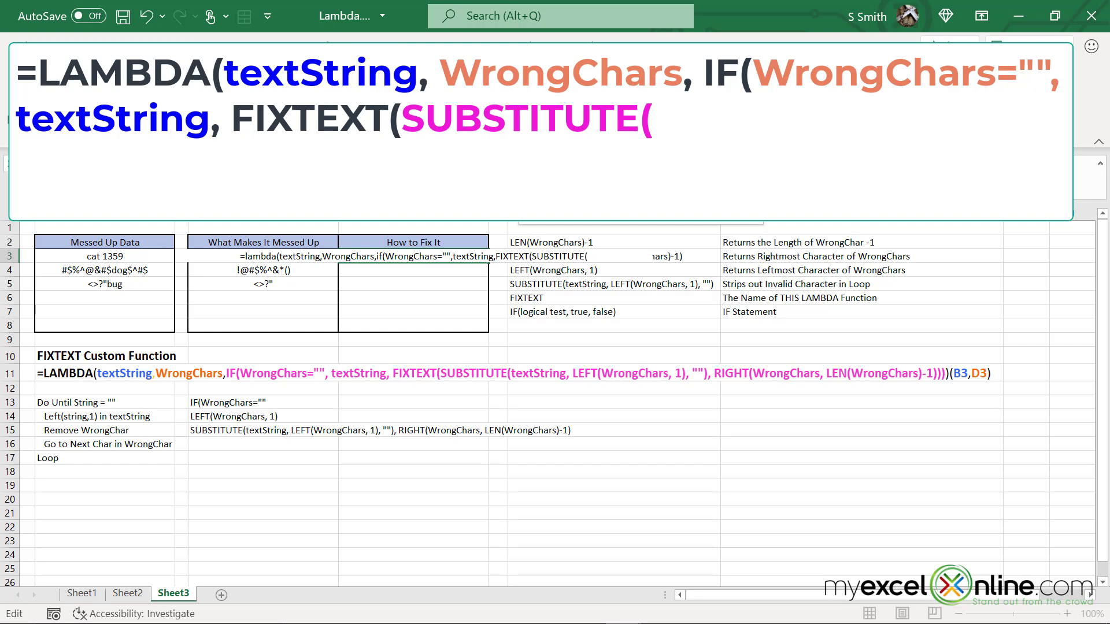
type("textSt")
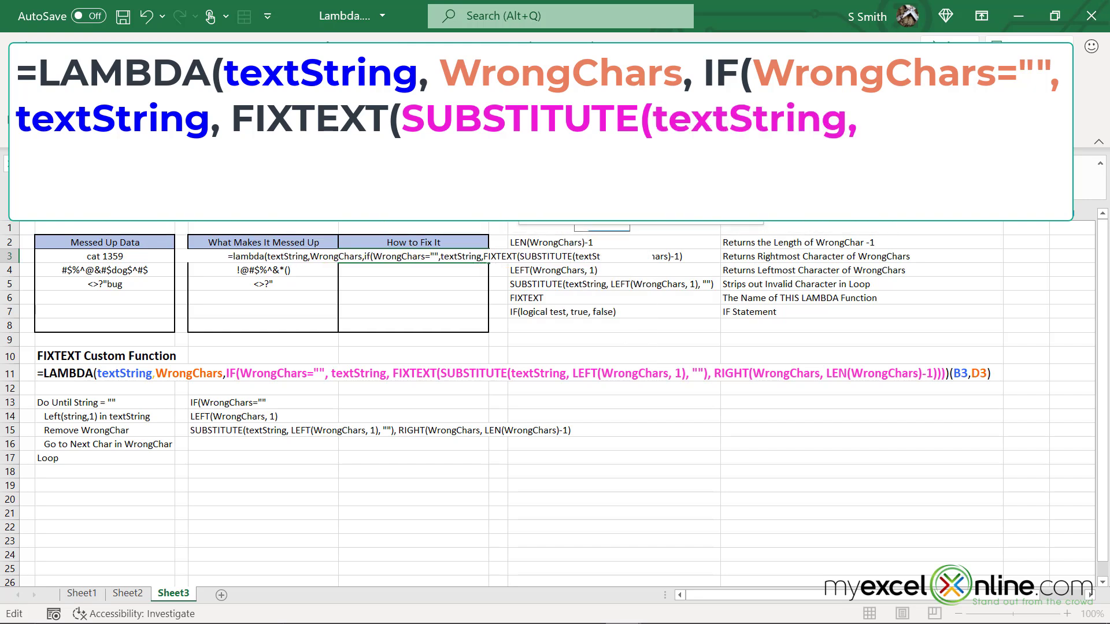
type("ring,")
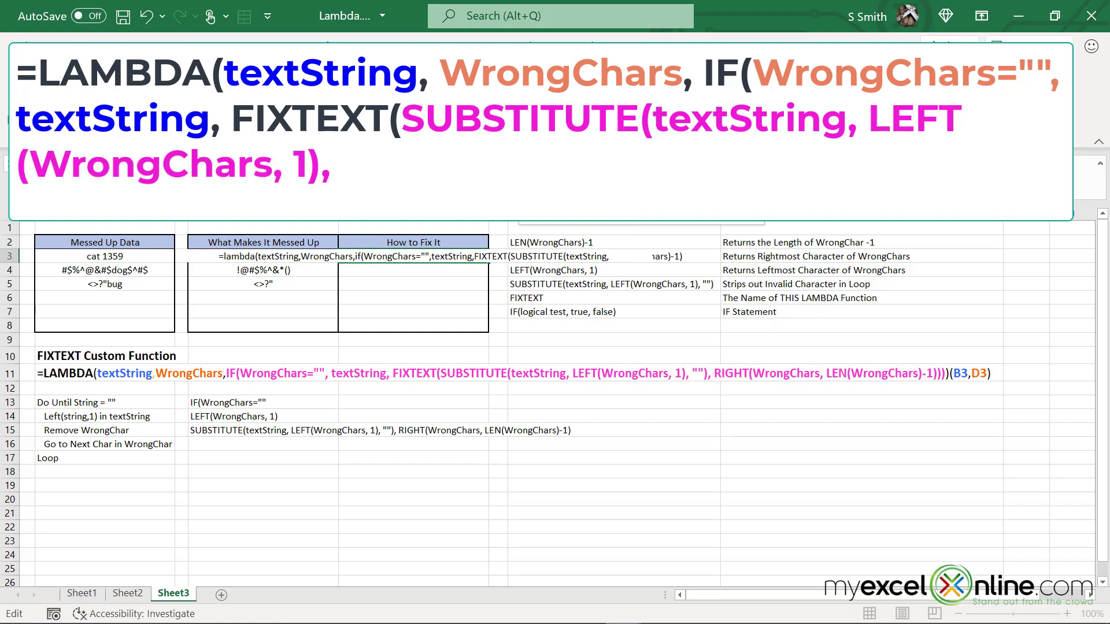
Complete the SUBSTITUTE so that LEFT(wrongchars,1) is replaced with an empty string "", ending FIXTEXT's first argument
type("left(")
type("wrong")
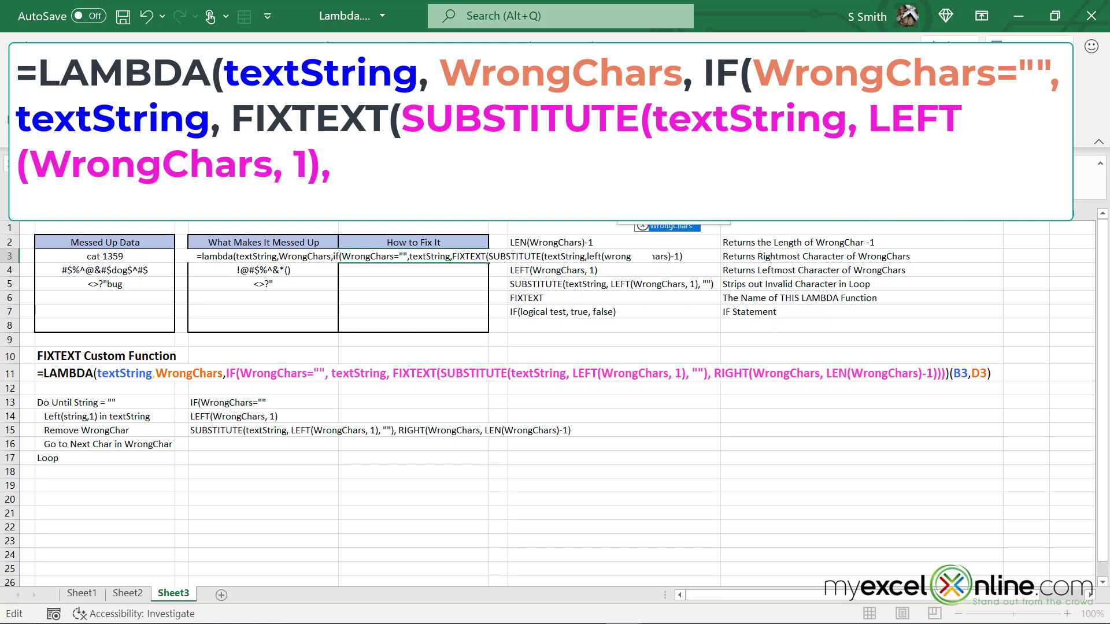
type("chars")
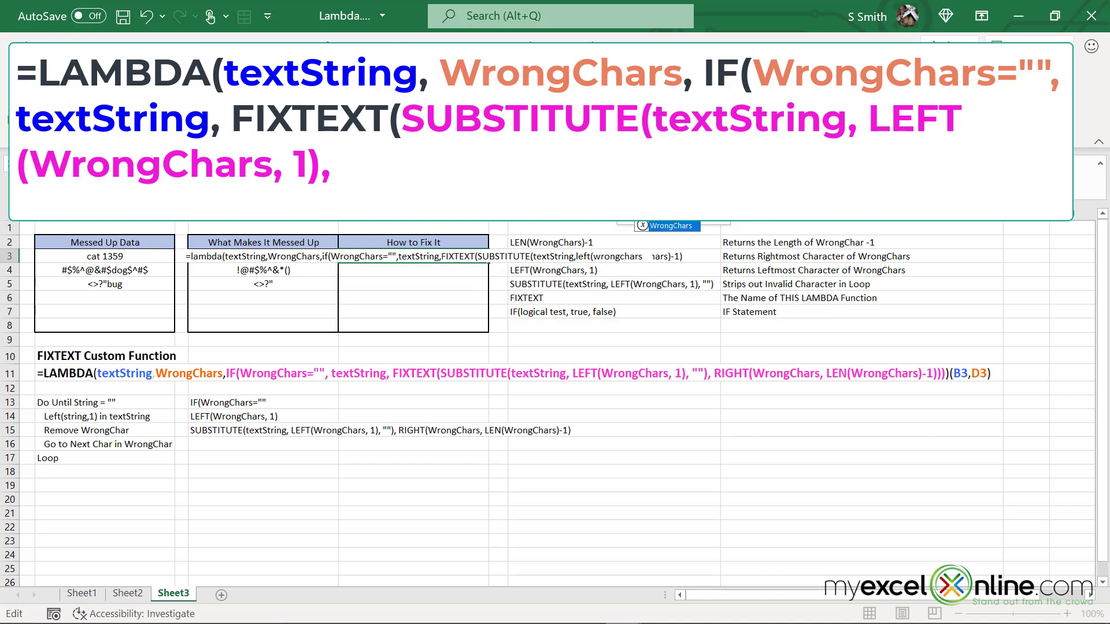
type(",1")
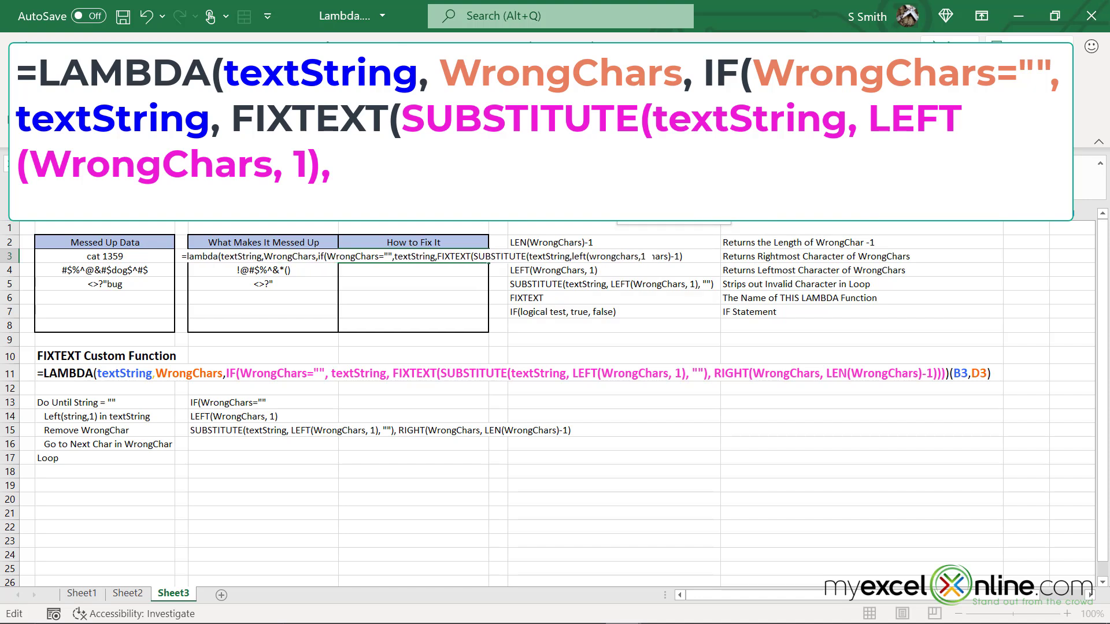
type(")")
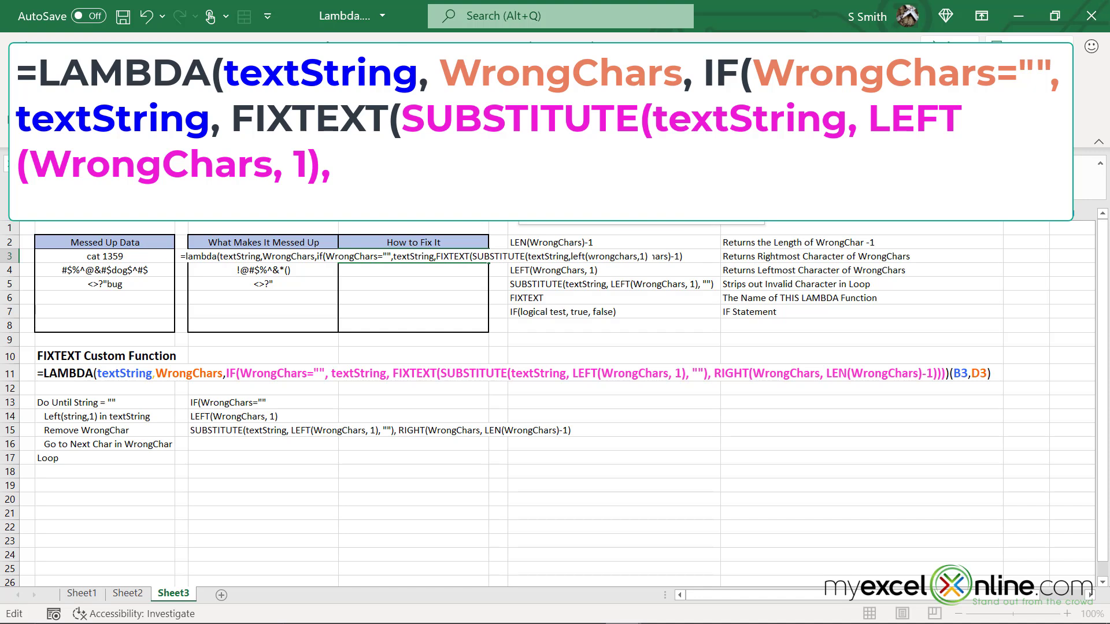
type(",")
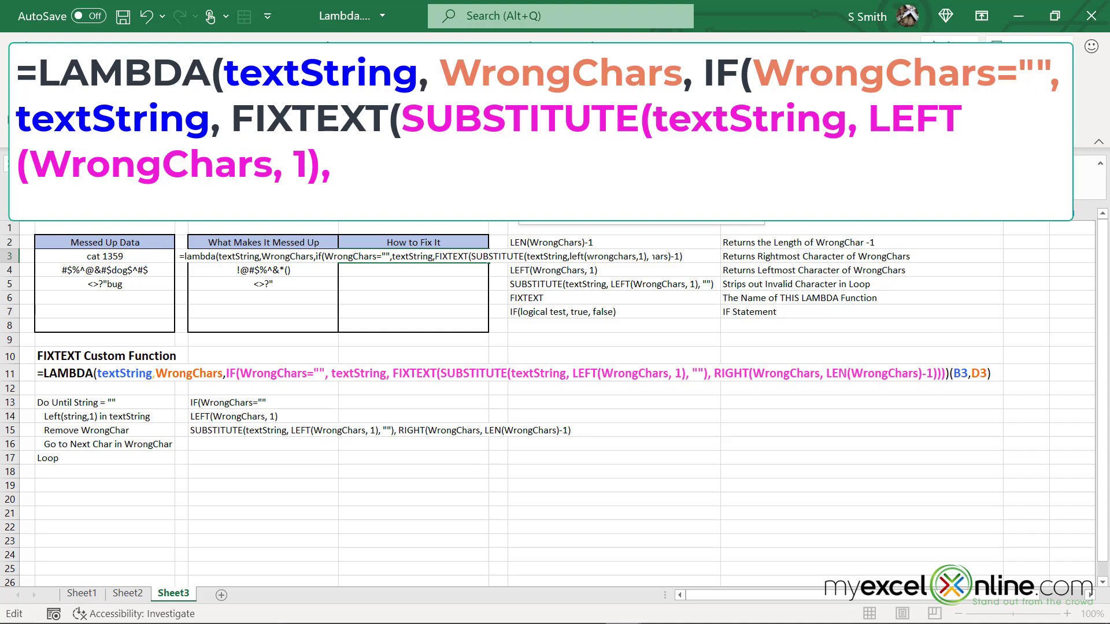
type("\"\"")
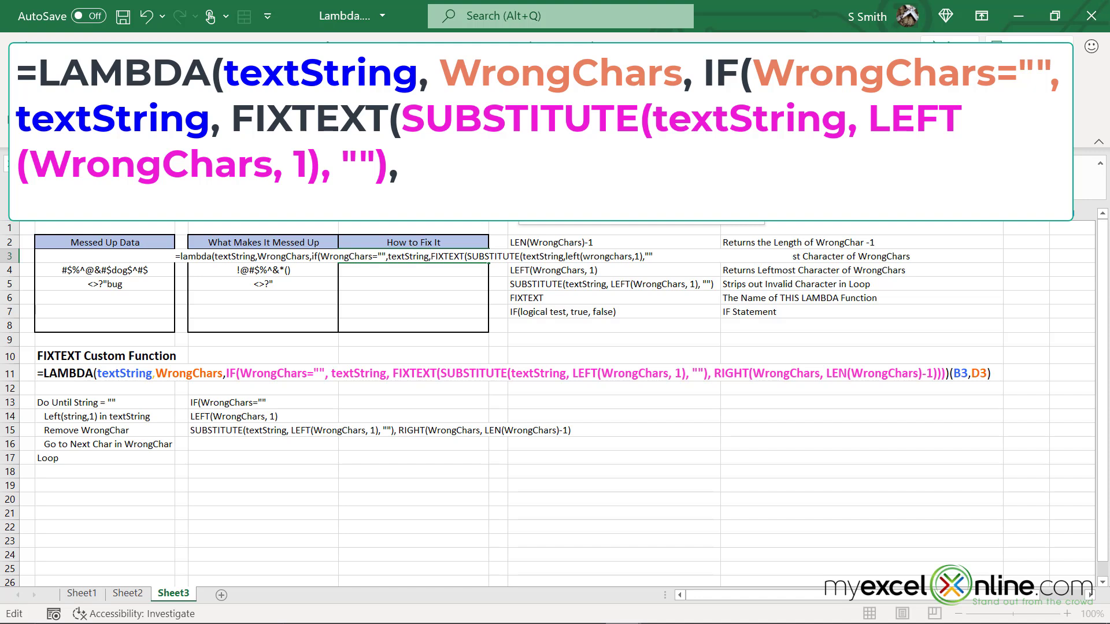
type(")")
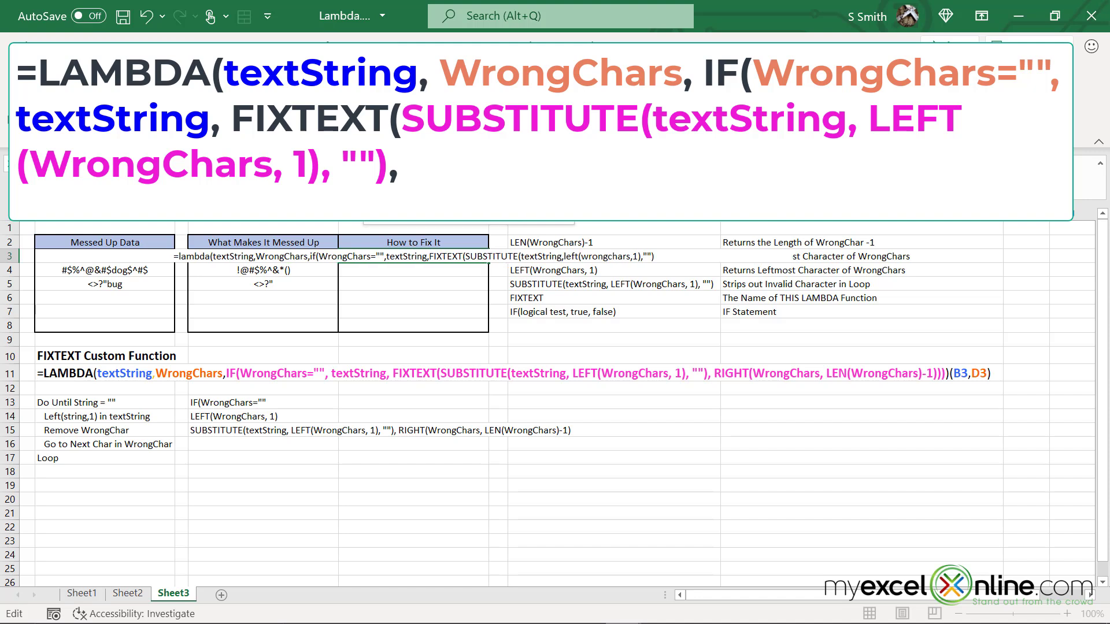
type(",")
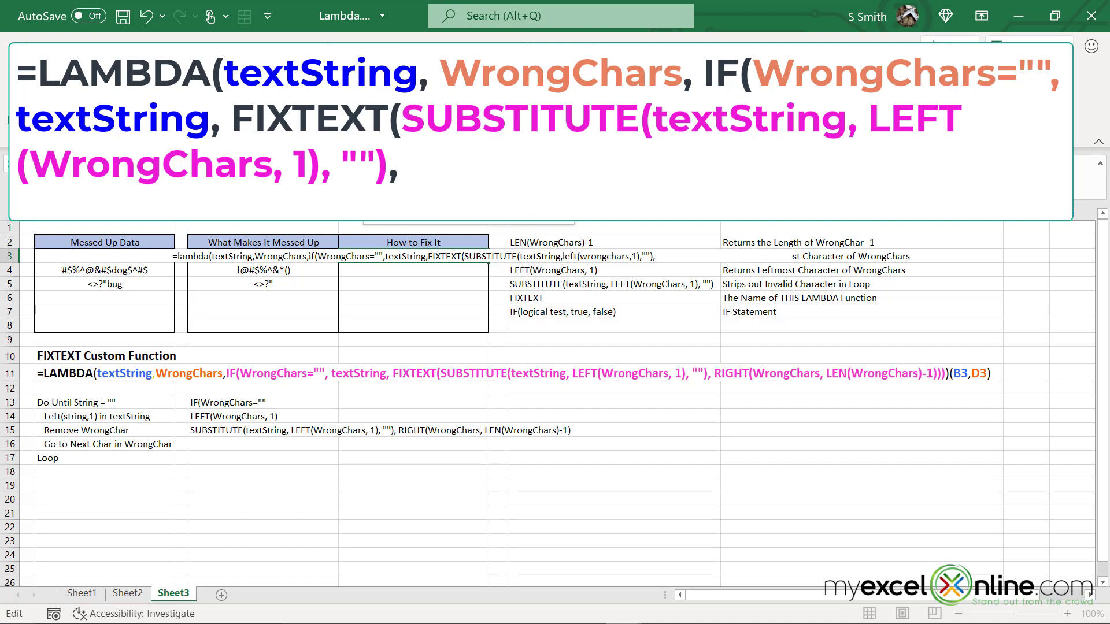
Add right(wrongchars,len(wrongchars)-1) as FIXTEXT's second argument, close all parentheses and commit the formula in E3
type("right")
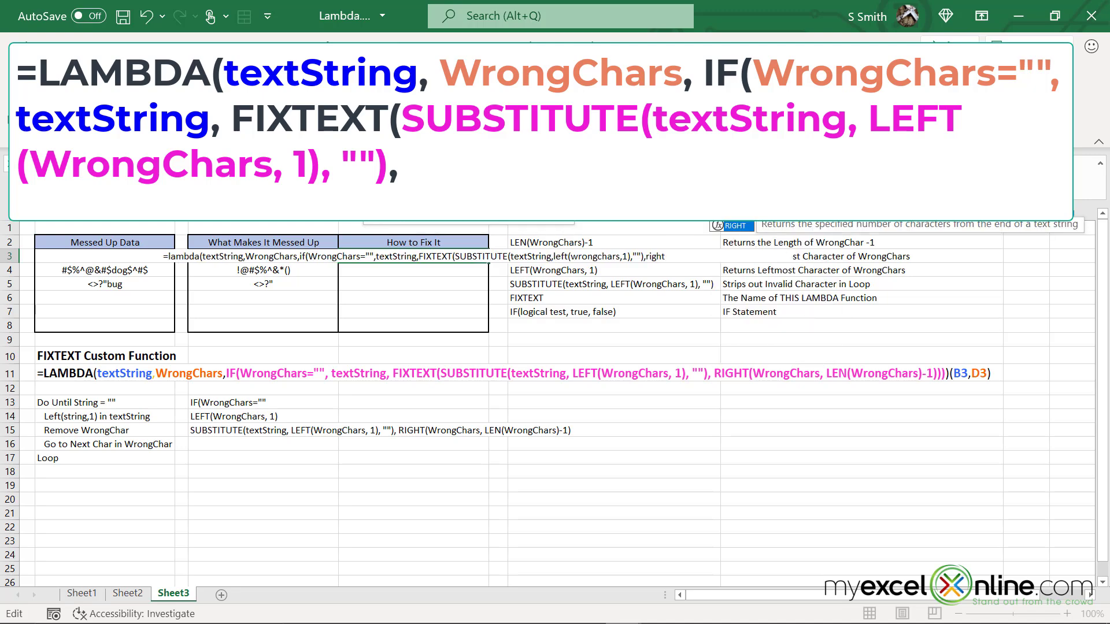
type("(wrongch")
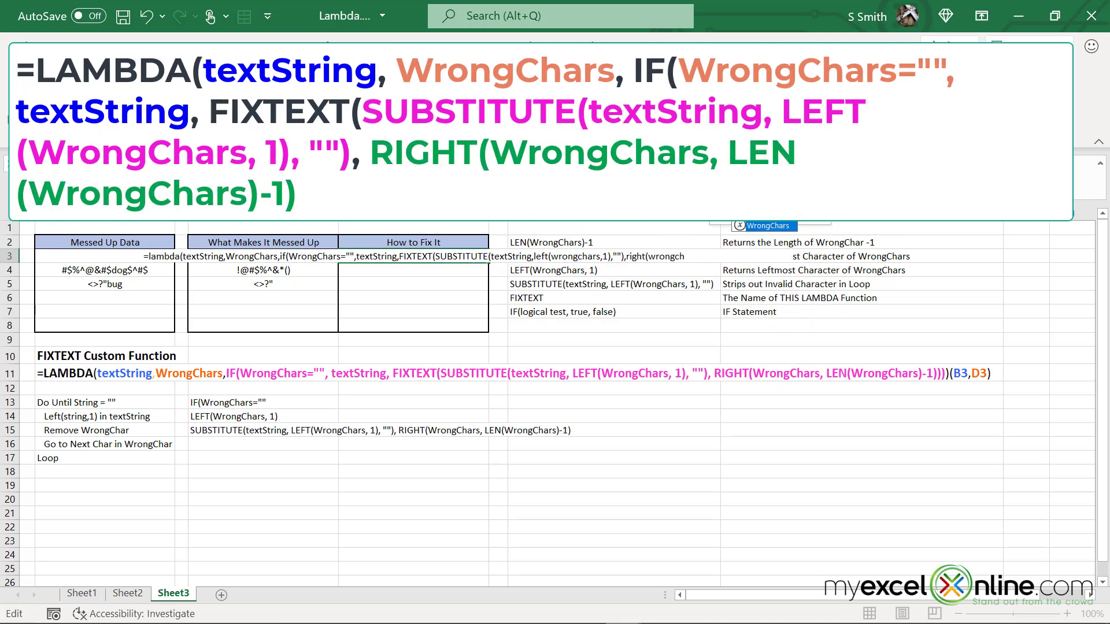
type("ars,len(")
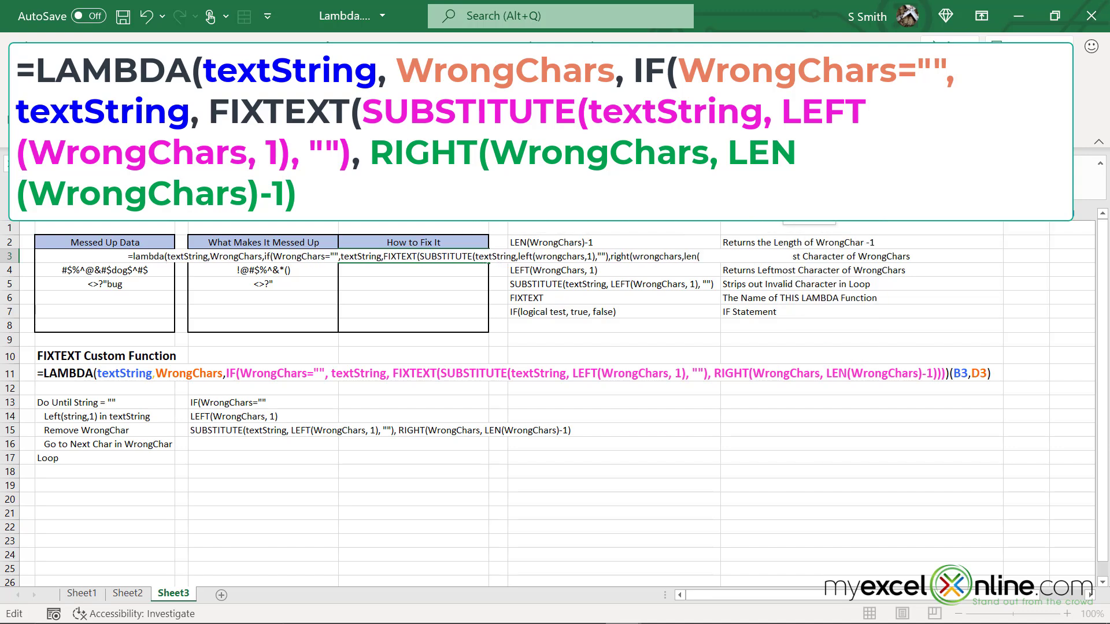
type("wrongcha")
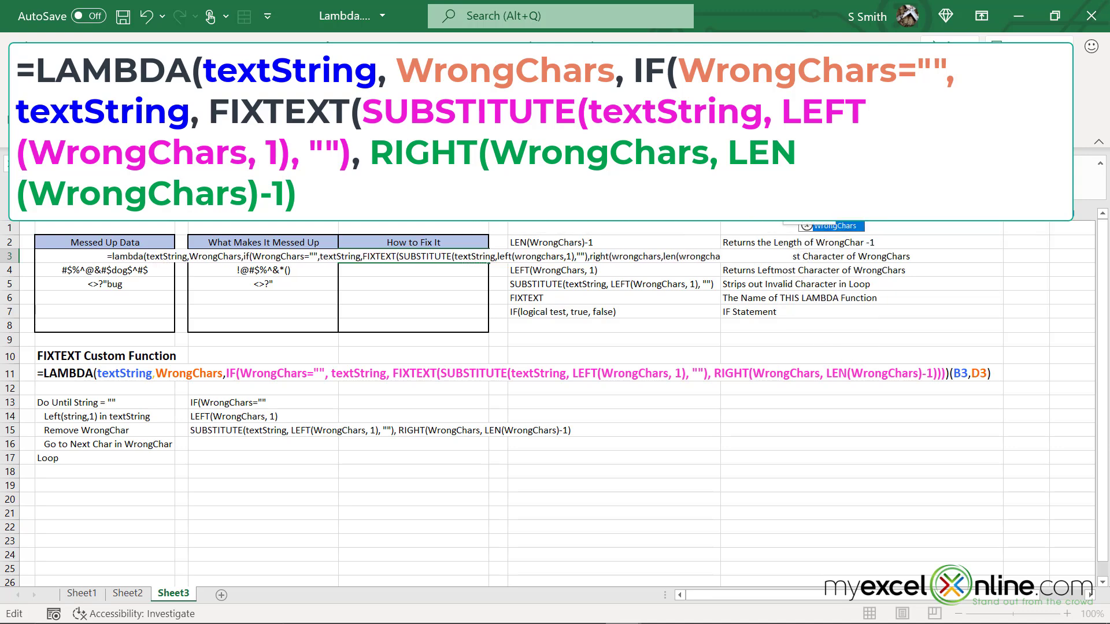
type("rs)-1")
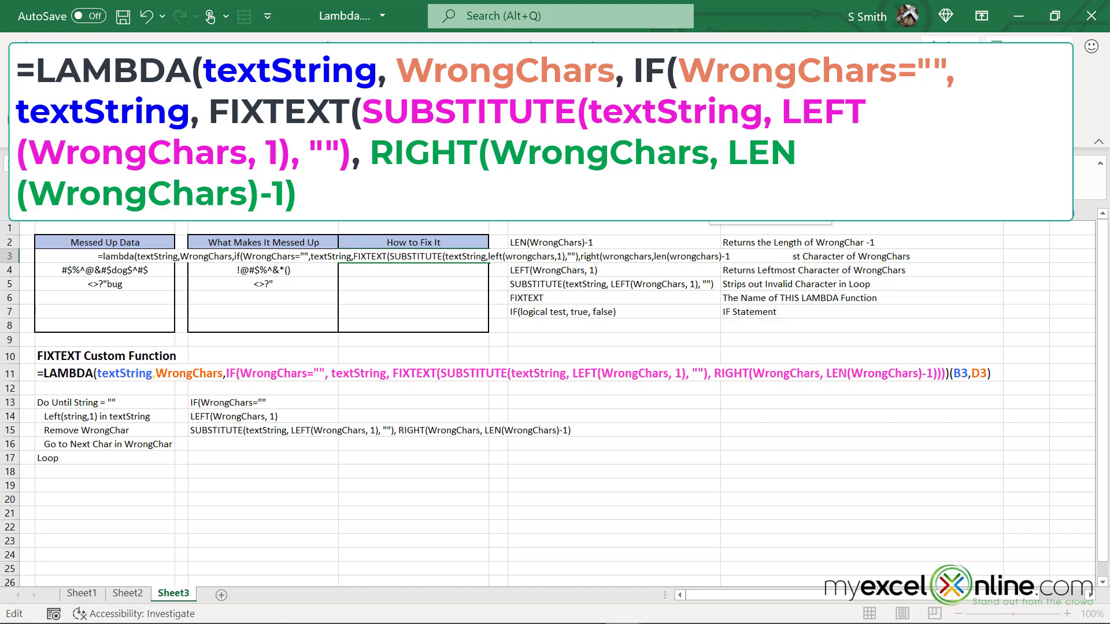
type(")))")
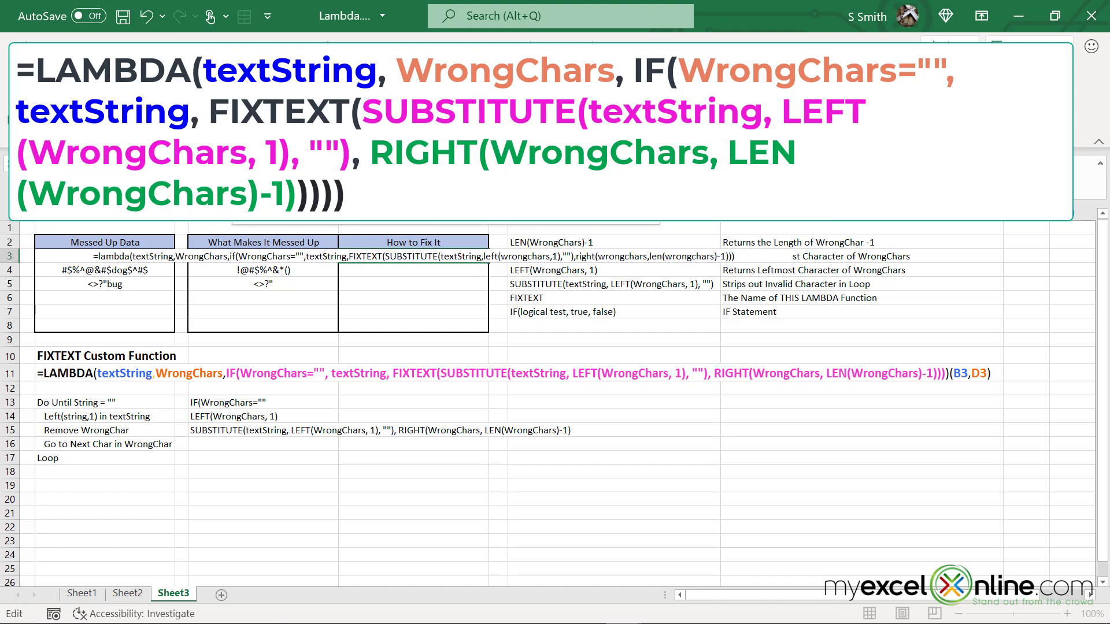
type("))")
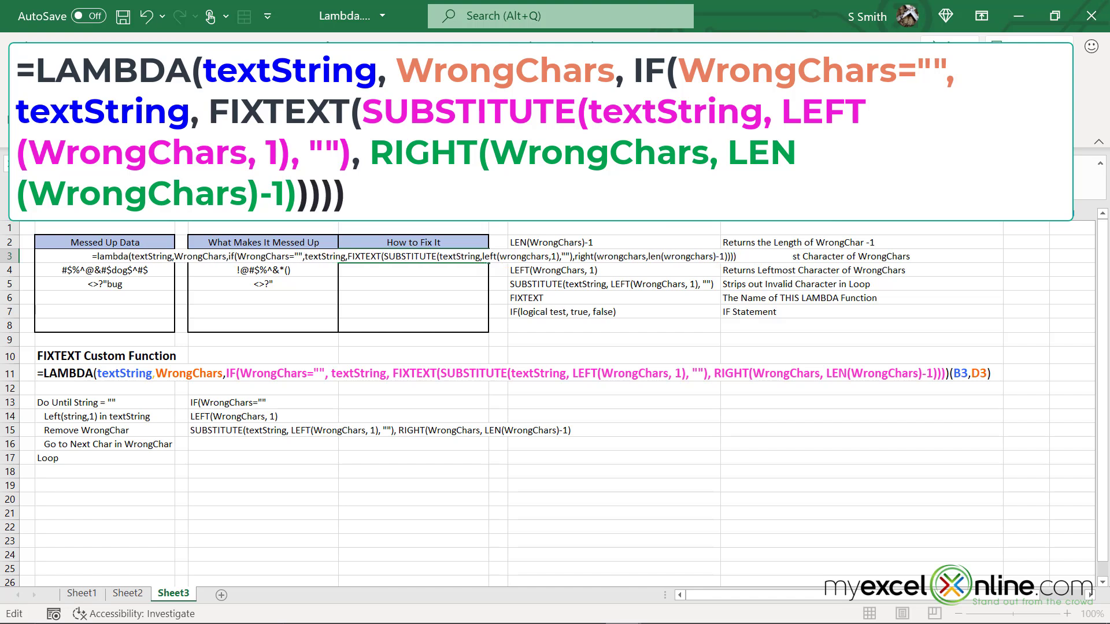
key("Return")
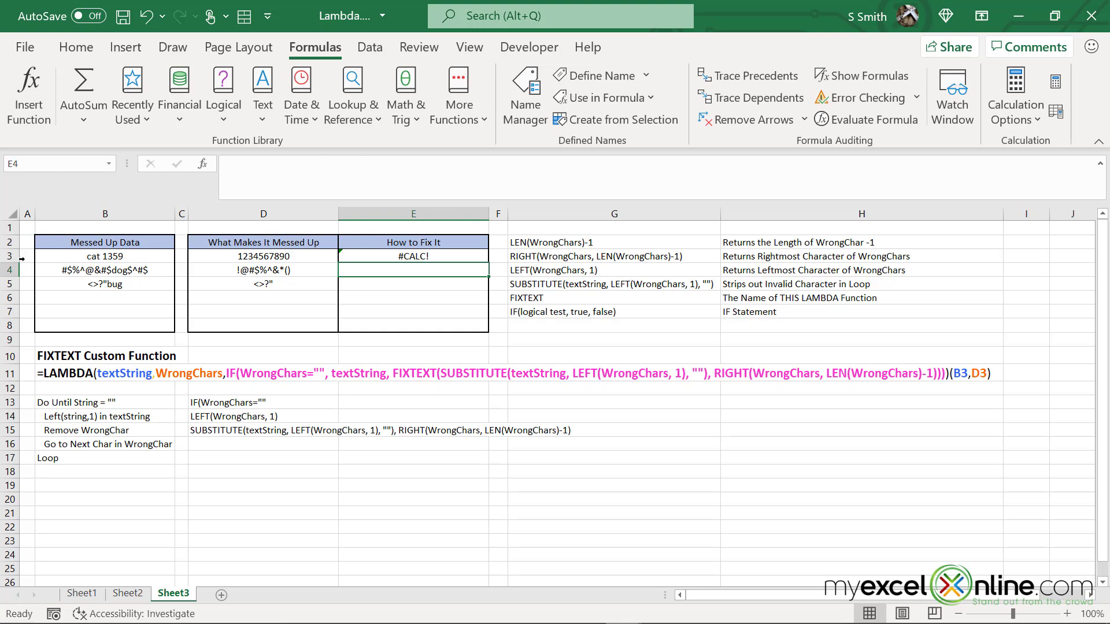
Check the LAMBDA result cell D4 on Sheet1 for reference, and append the arguments (B3,D3) to the LAMBDA formula in Sheet3 cell E3
left_click(82, 594)
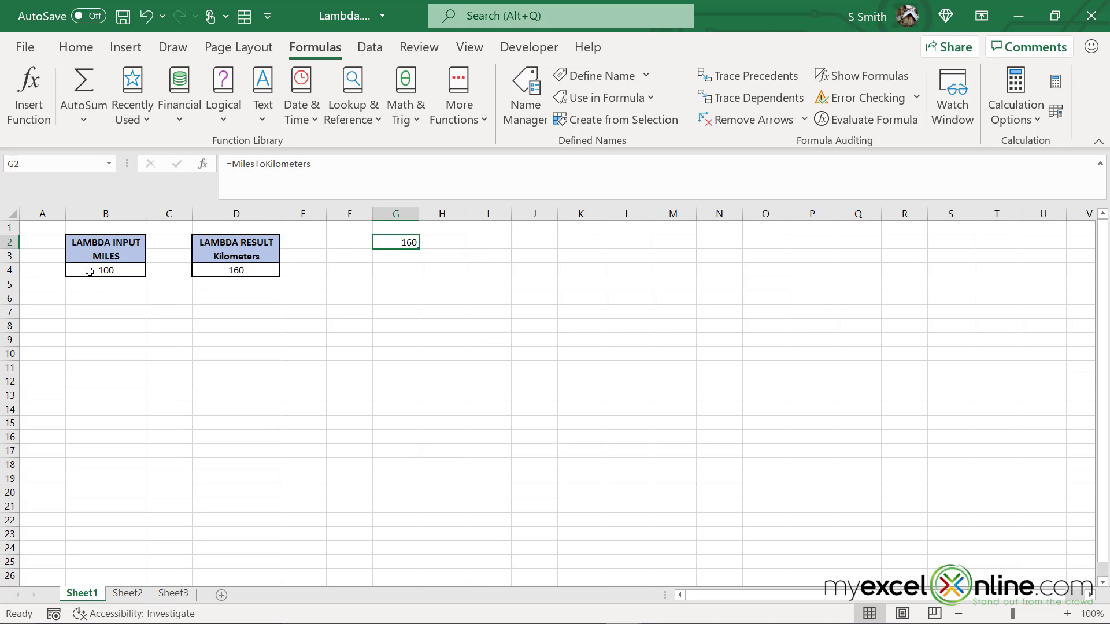
left_click(236, 270)
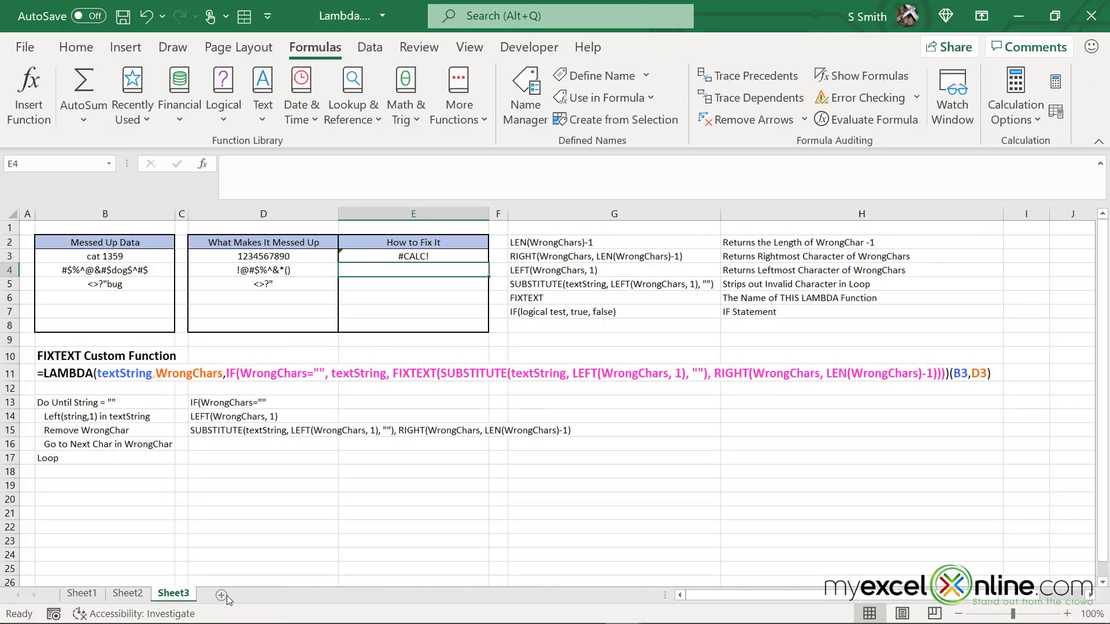
left_click(368, 254)
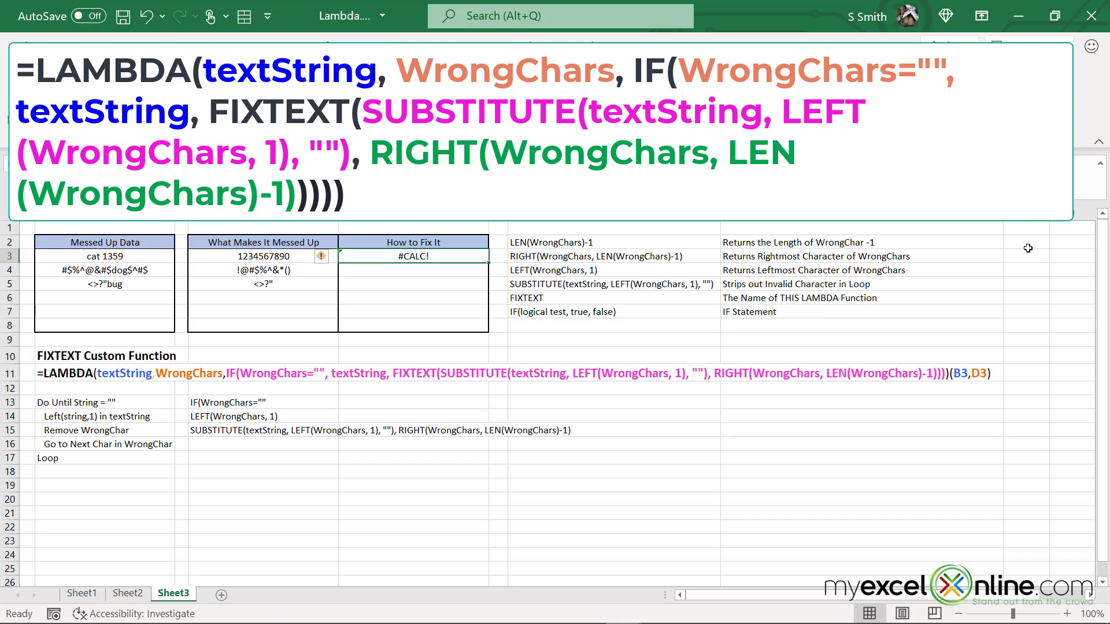
key("F2")
type("(B3,")
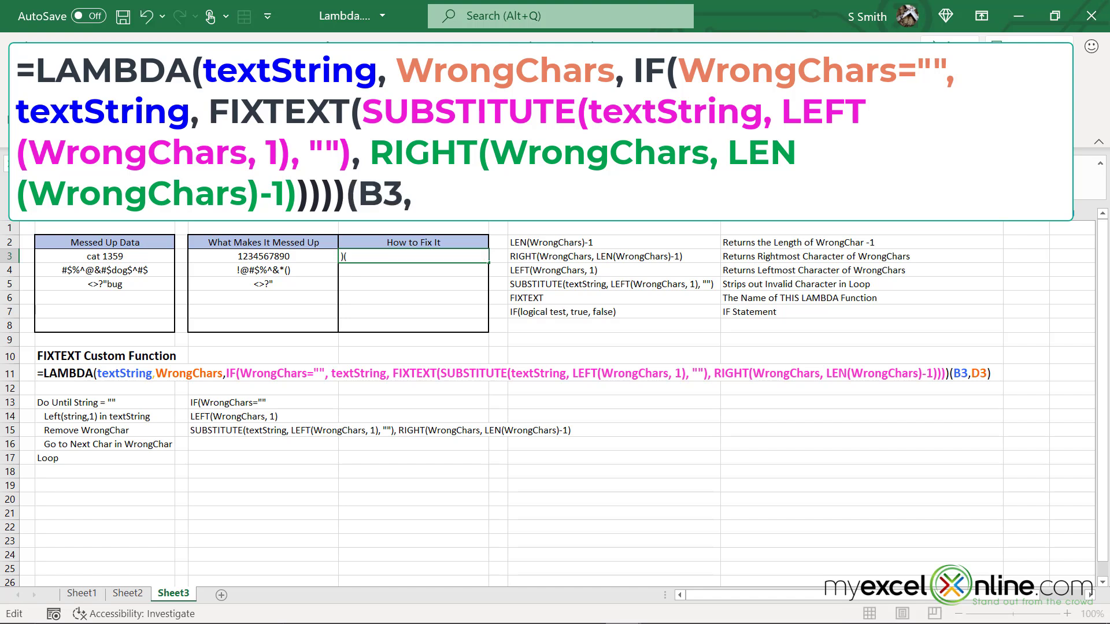
left_click(110, 258)
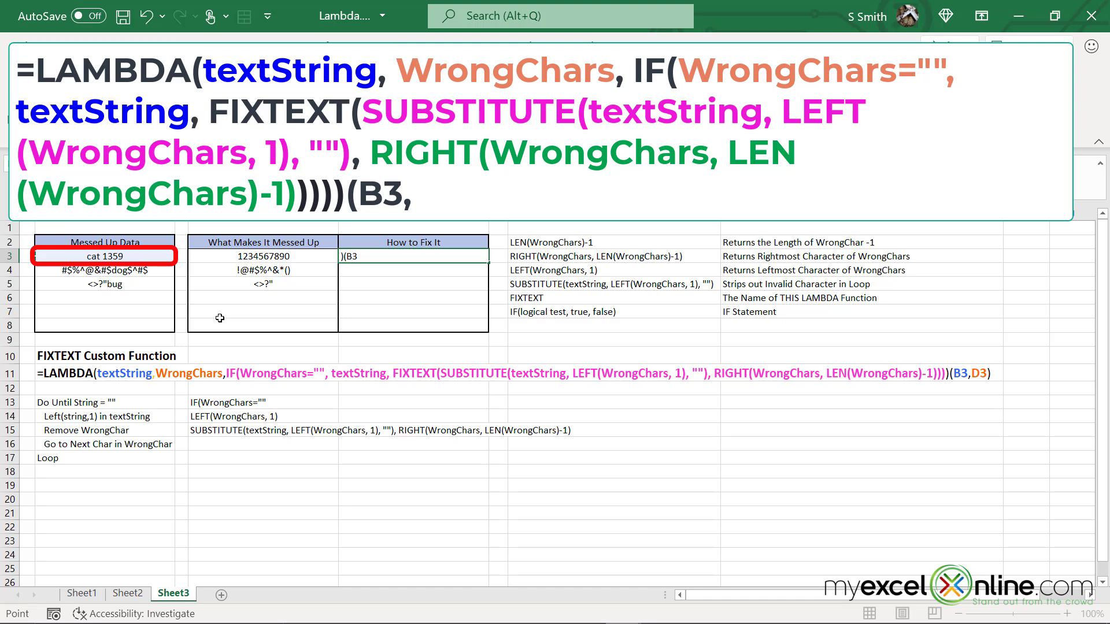
type(",")
left_click(210, 256)
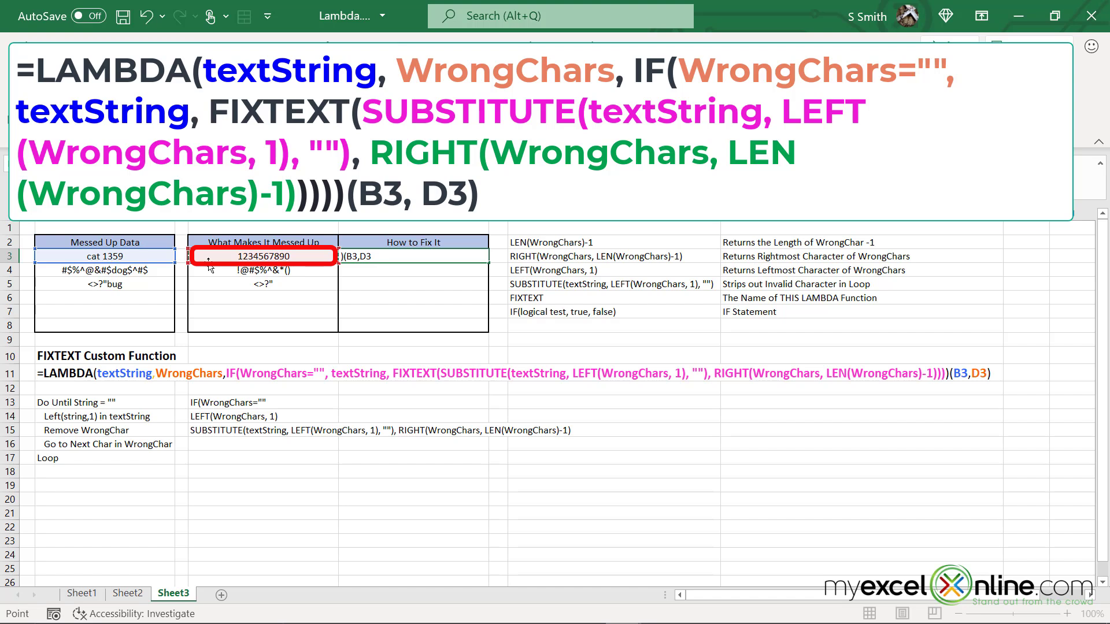
type(")")
key("Return")
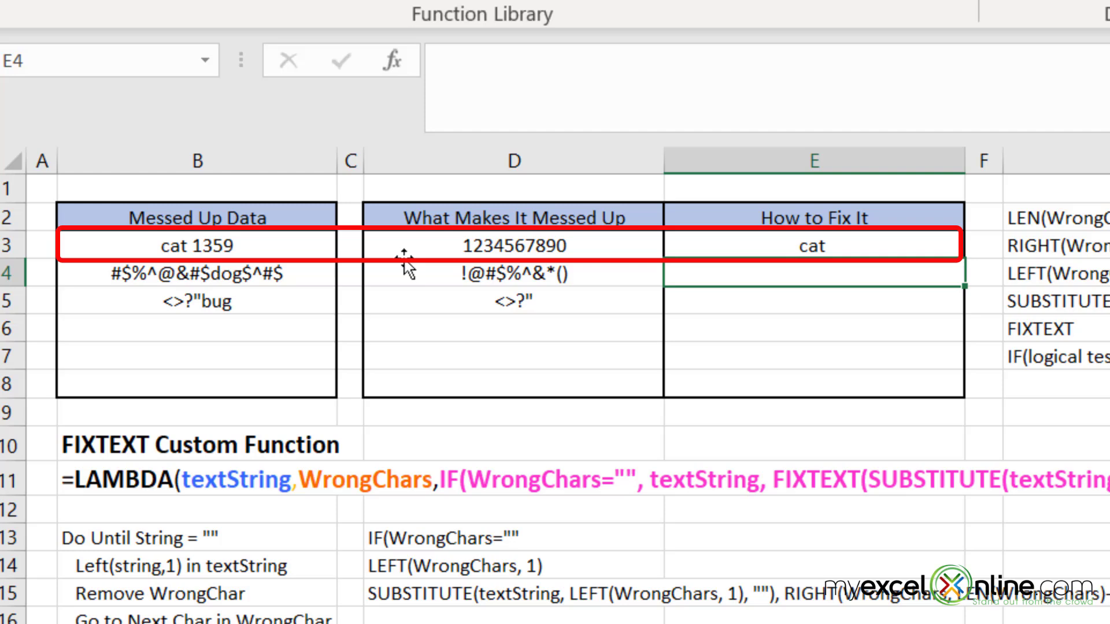
Fill the LAMBDA formula in E3 down through E5
left_click(708, 248)
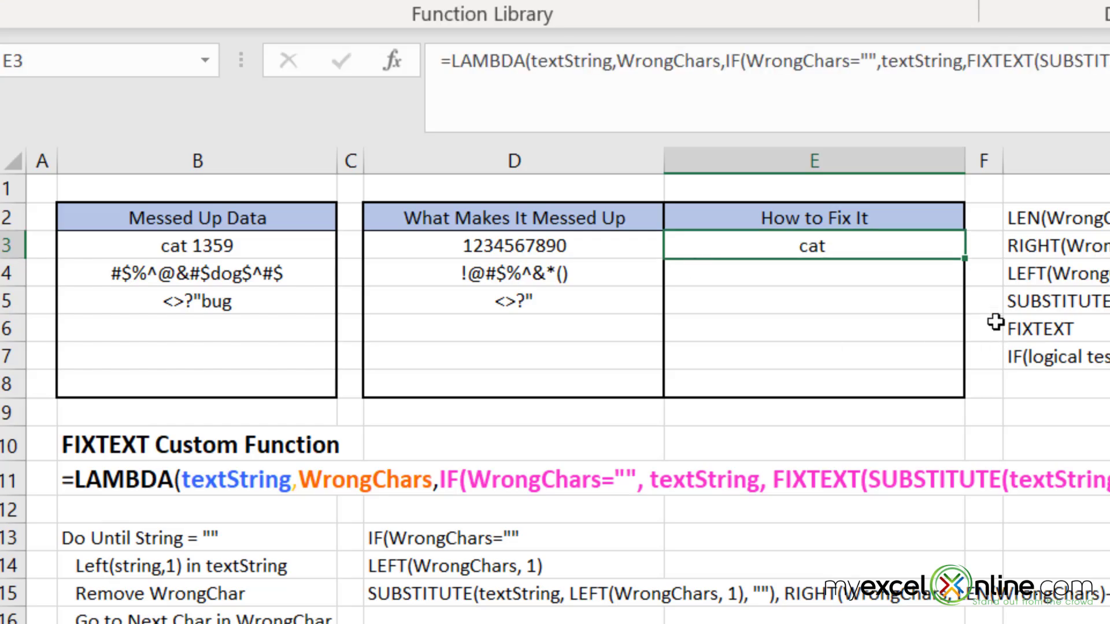
left_click_drag(965, 258, 964, 317)
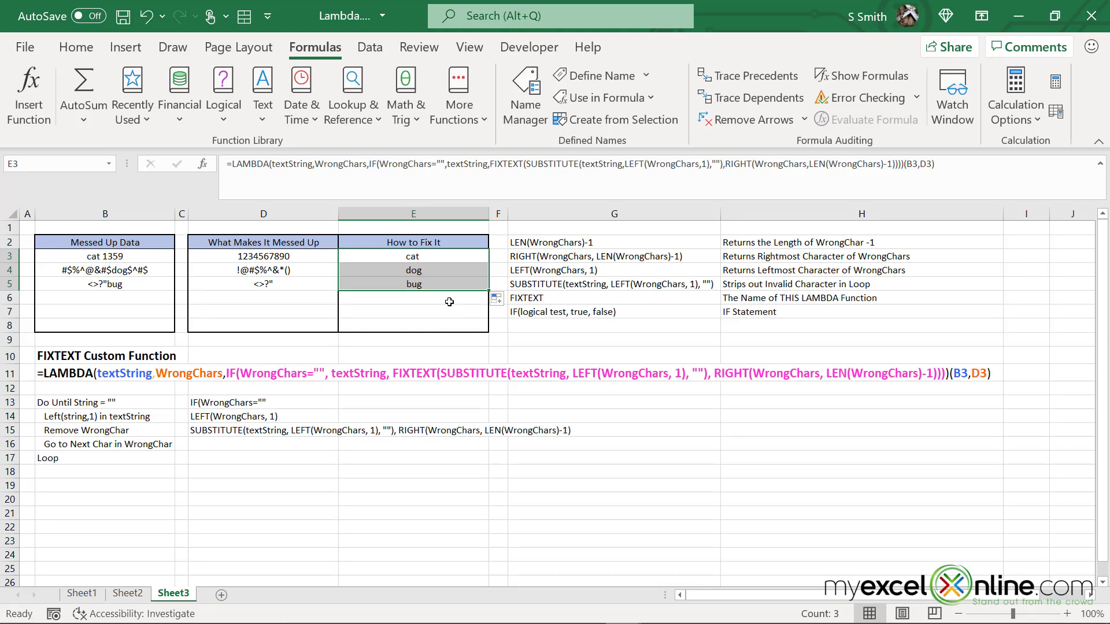
Copy the LAMBDA formula text from E3 without its trailing (B3,D3) arguments, leaving the cell unchanged
left_click(424, 255)
double_click(424, 254)
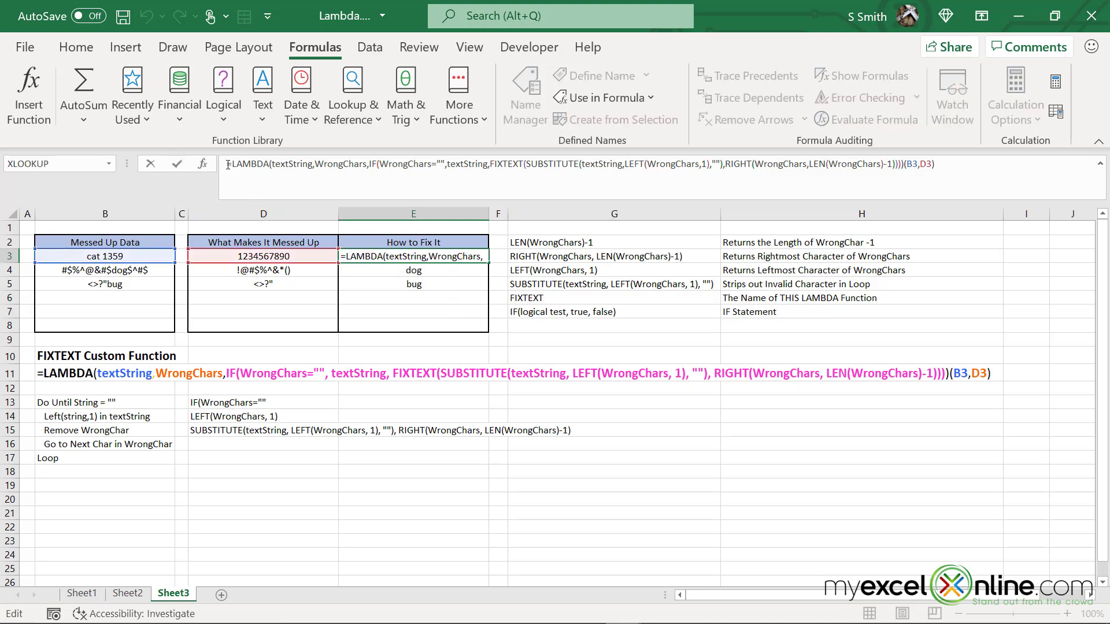
left_click_drag(228, 165, 905, 167)
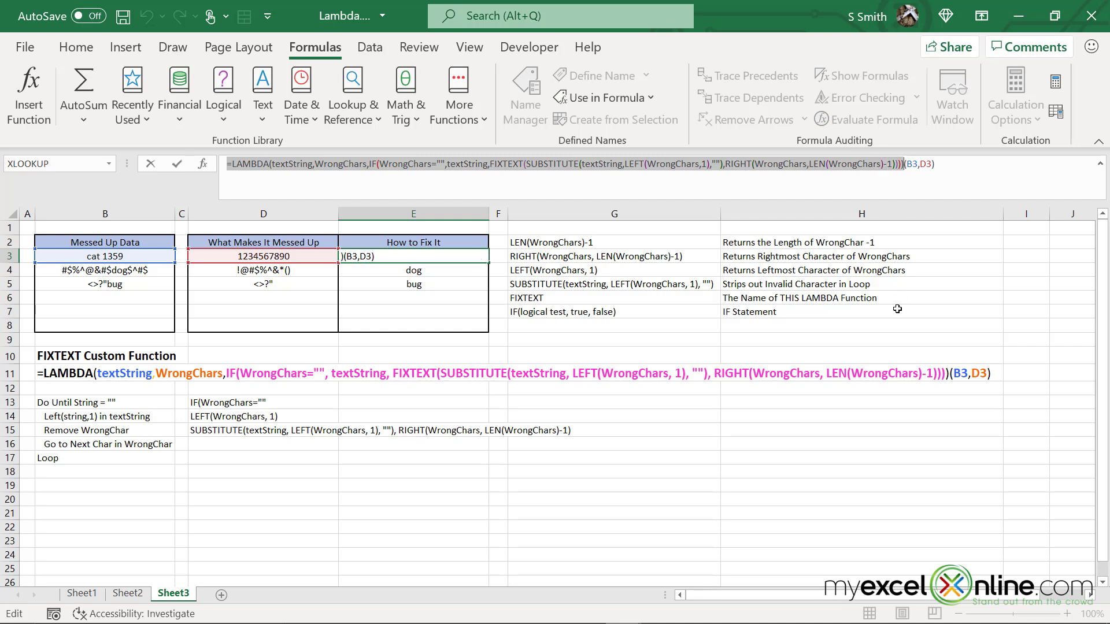
key("ctrl+c")
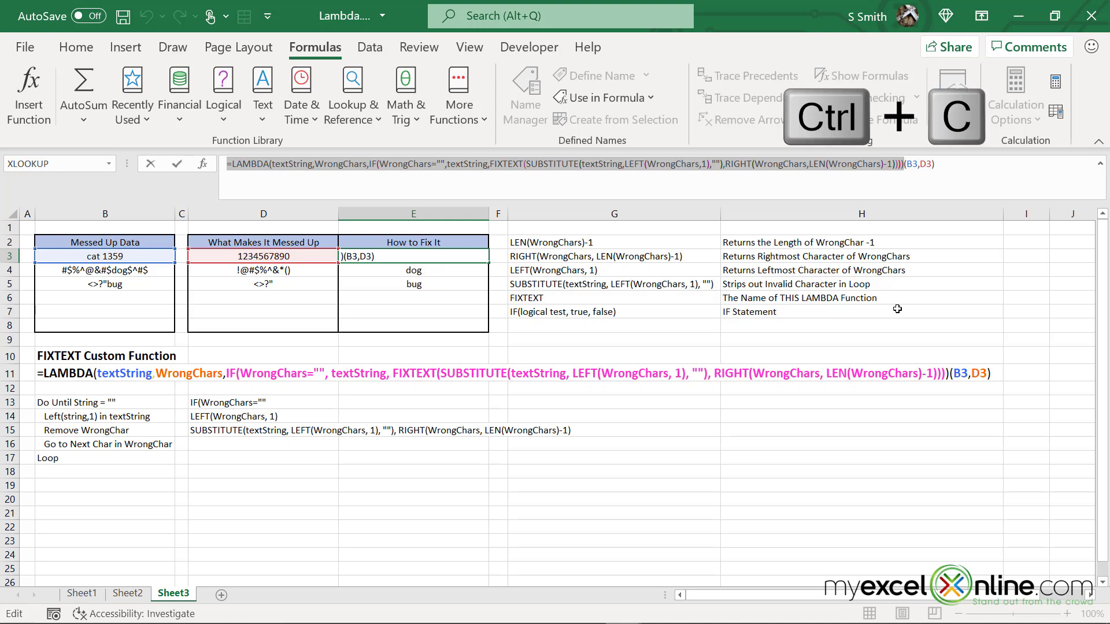
key("Escape")
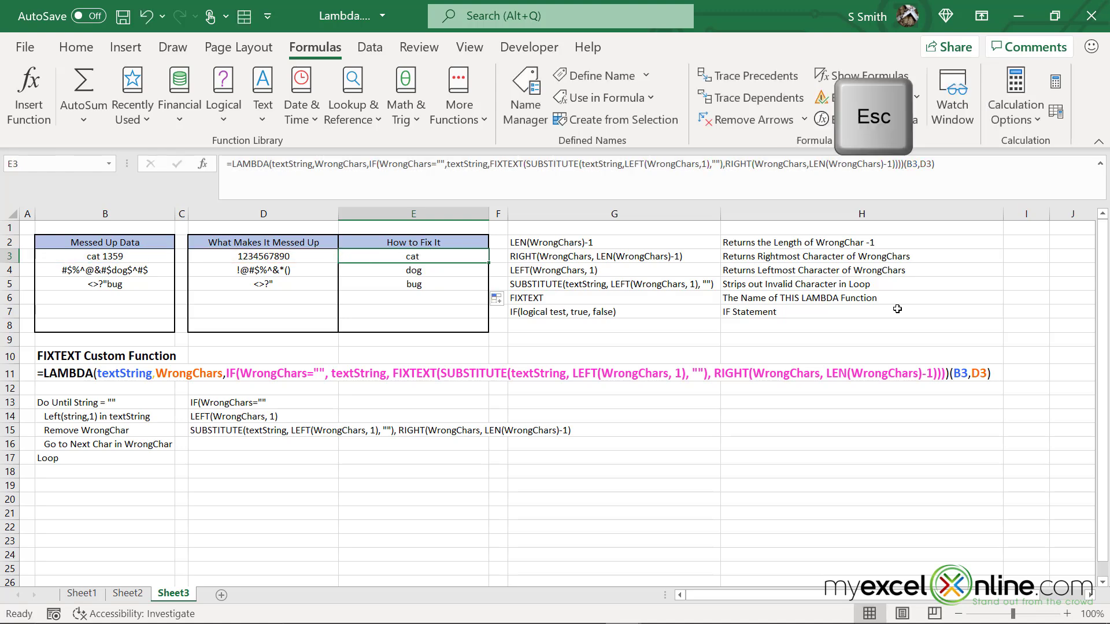
Define a new name FIXTEXT with Workbook scope that refers to the copied LAMBDA formula, and close the Name Manager
left_click(524, 88)
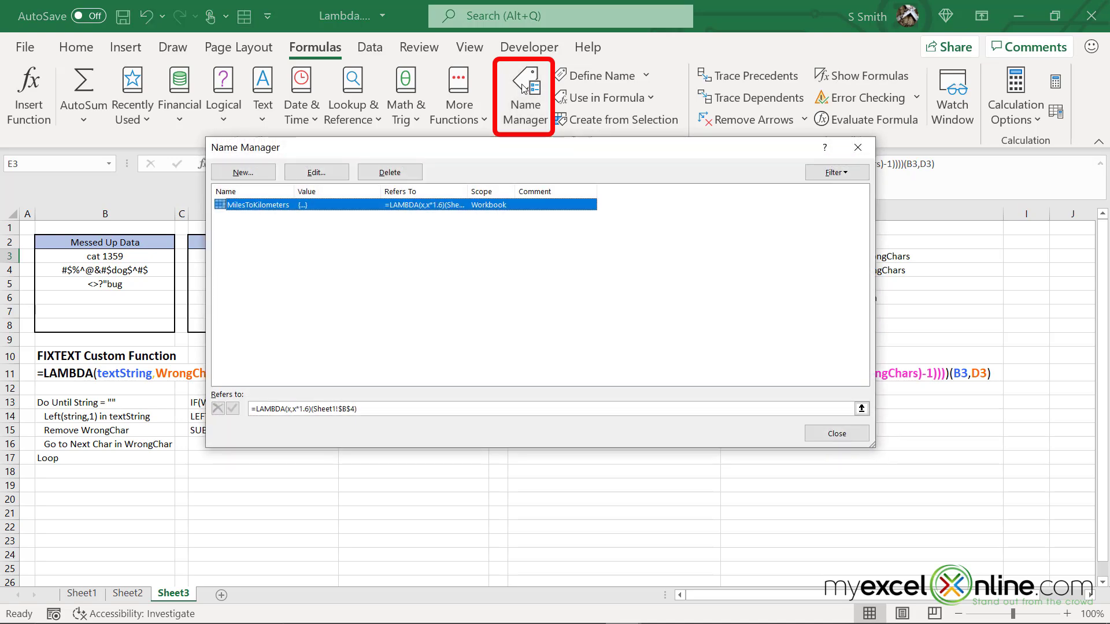
left_click(243, 172)
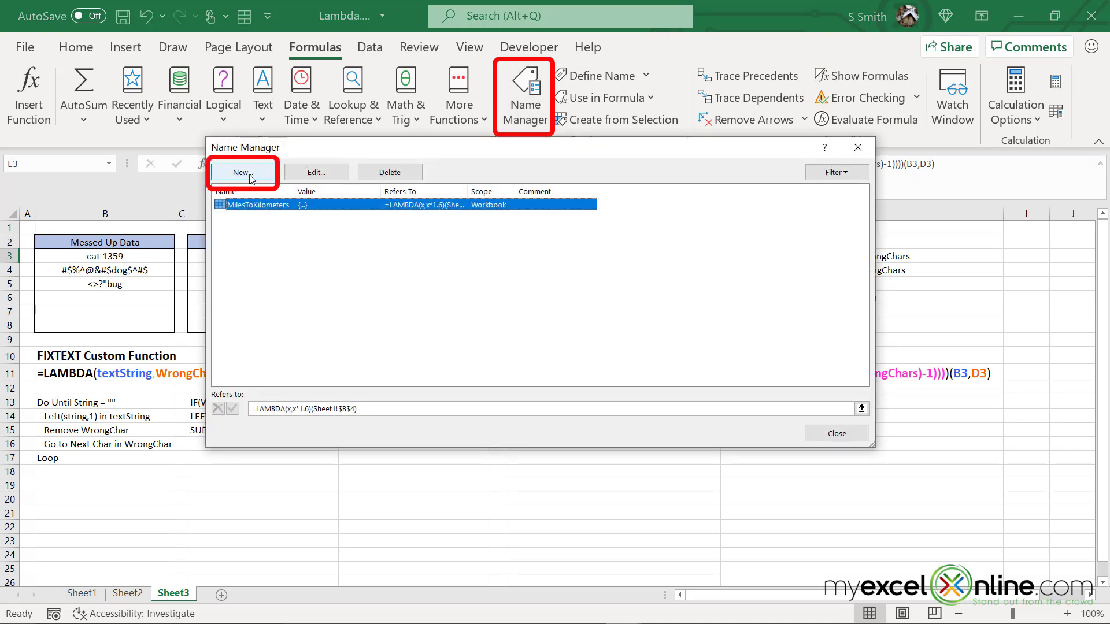
left_click_drag(224, 481, 156, 480)
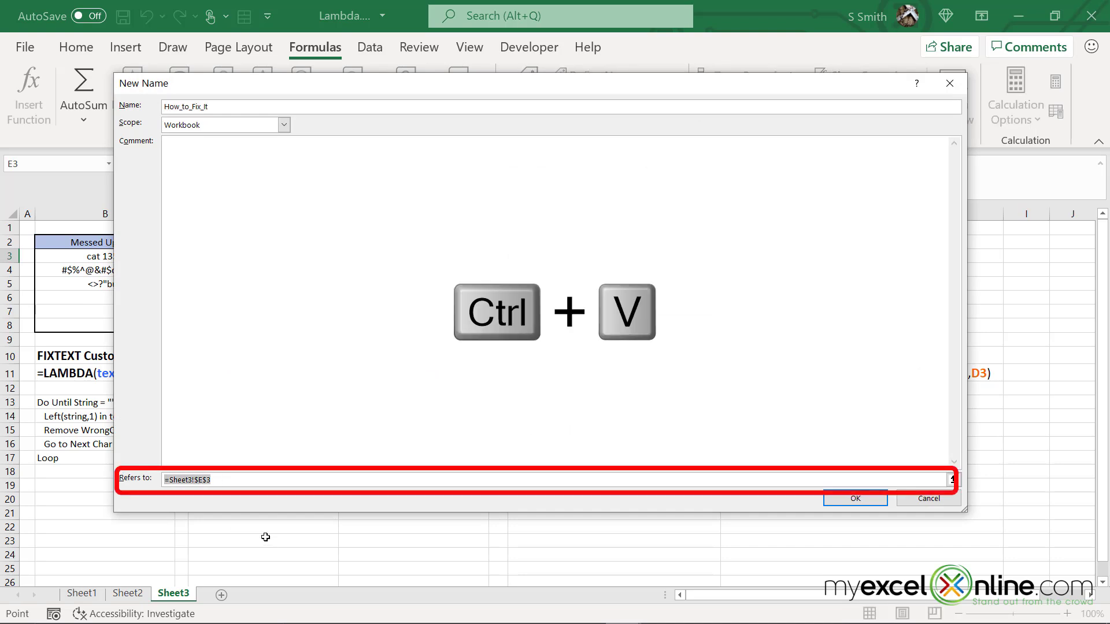
key("ctrl+v")
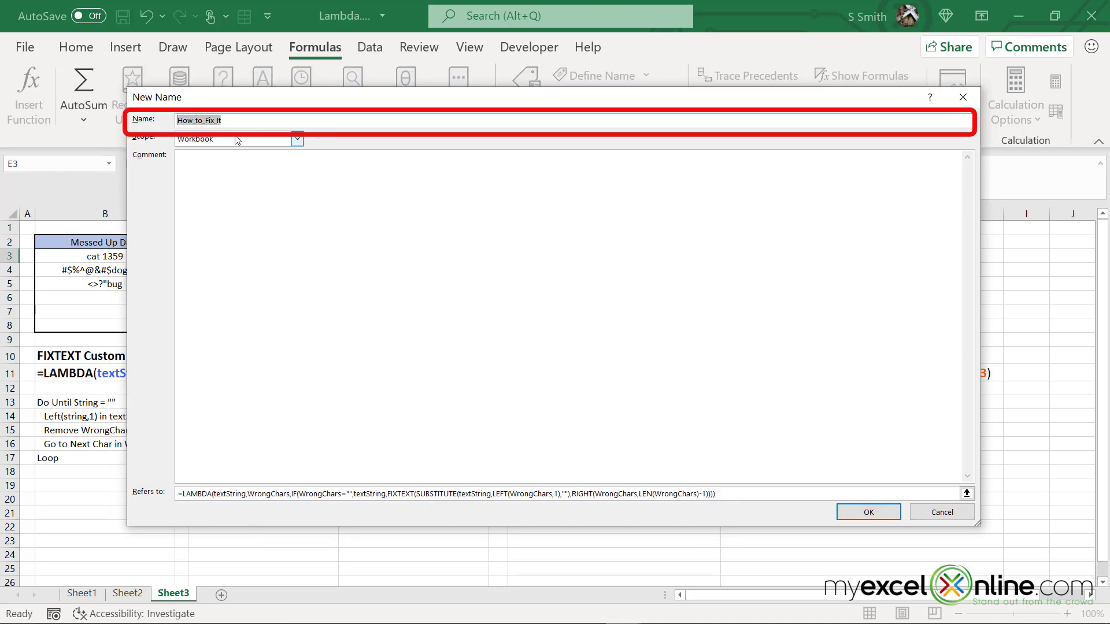
type("FIXTEXT")
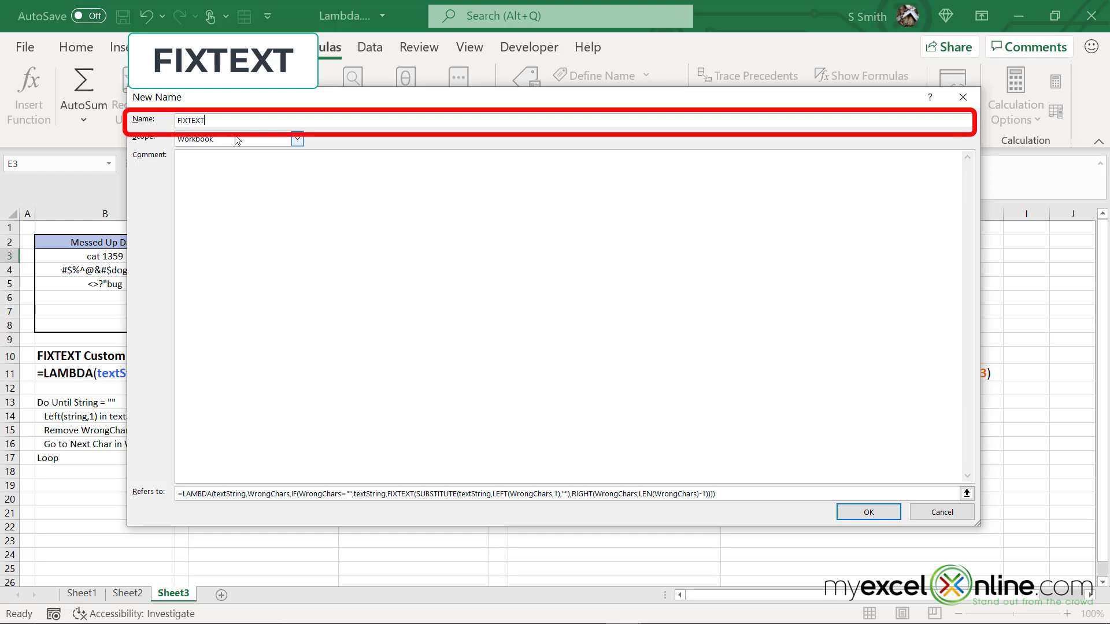
left_click(298, 140)
left_click(297, 140)
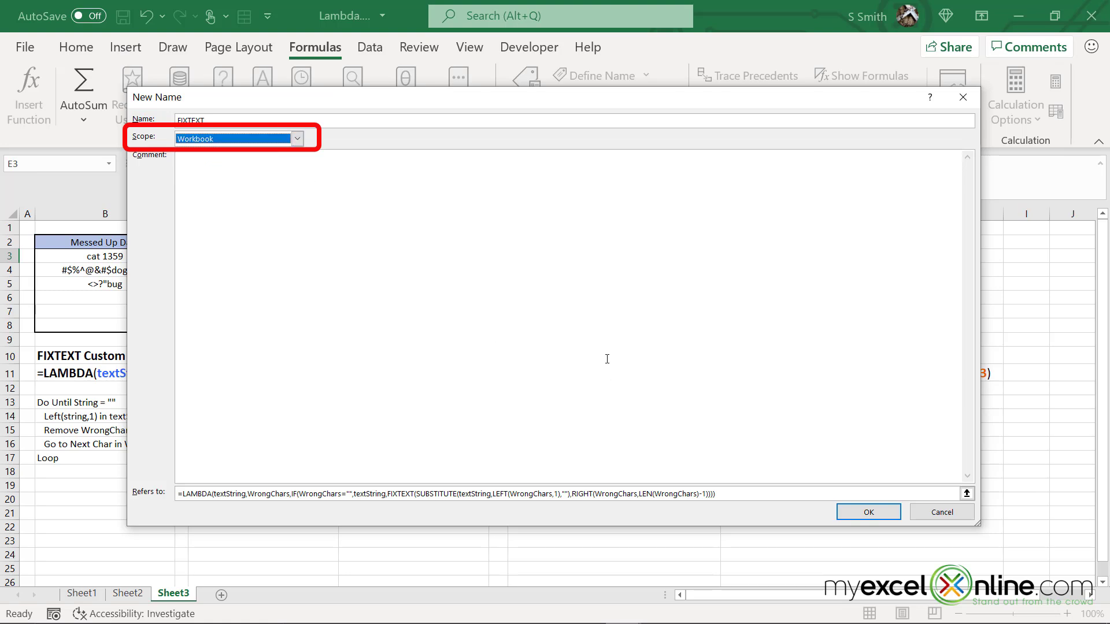
left_click(852, 514)
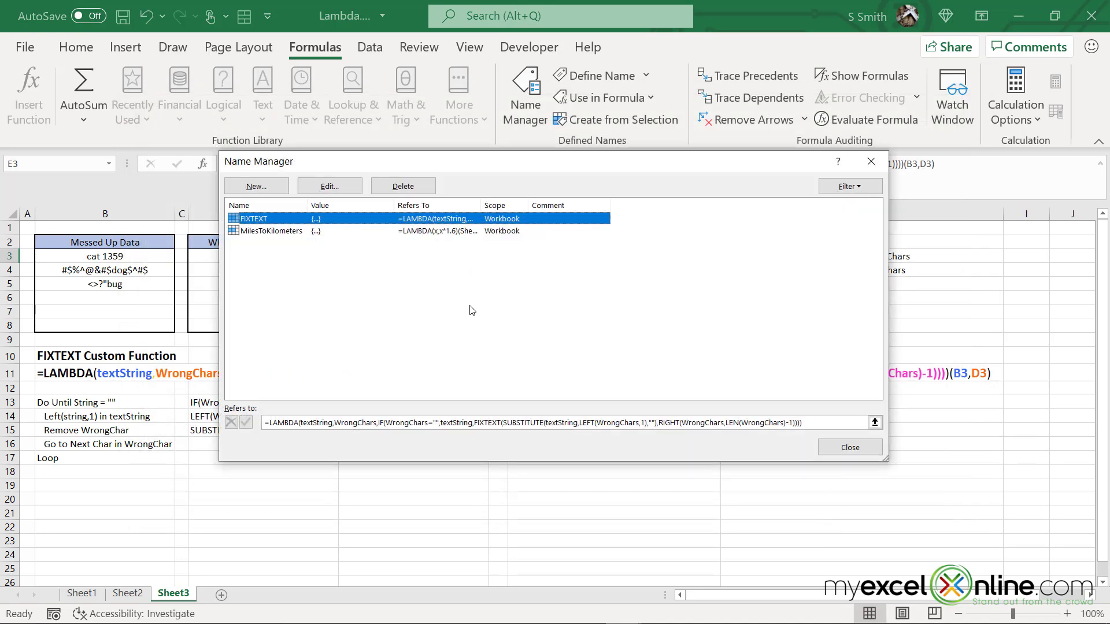
left_click(837, 452)
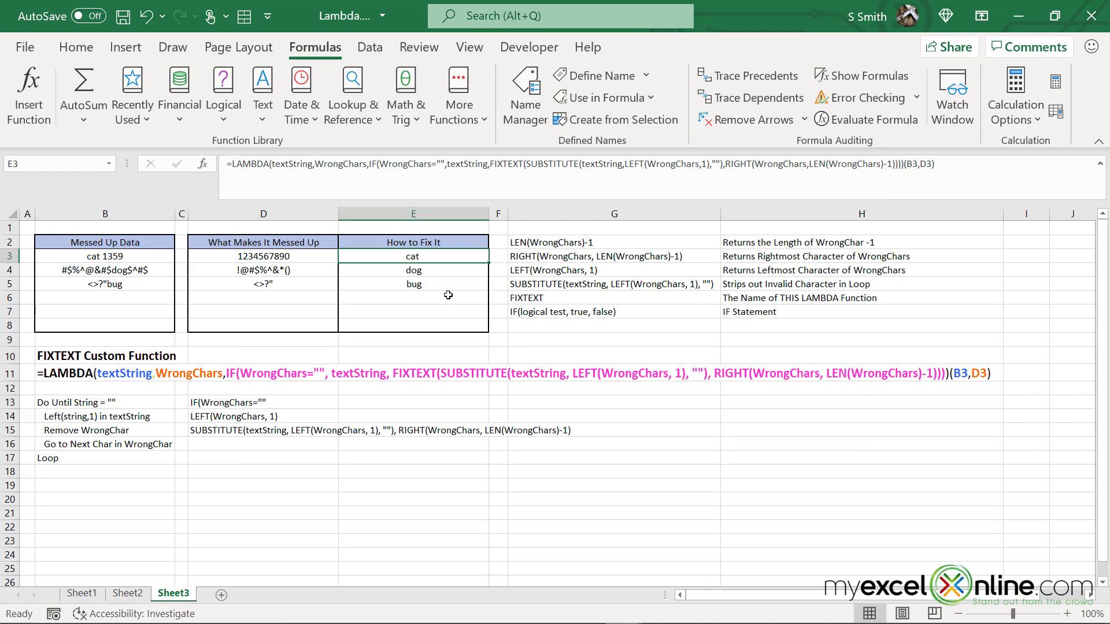
Replace the formula in E3 with =FIXTEXT(B3,D3)
type("=fixt")
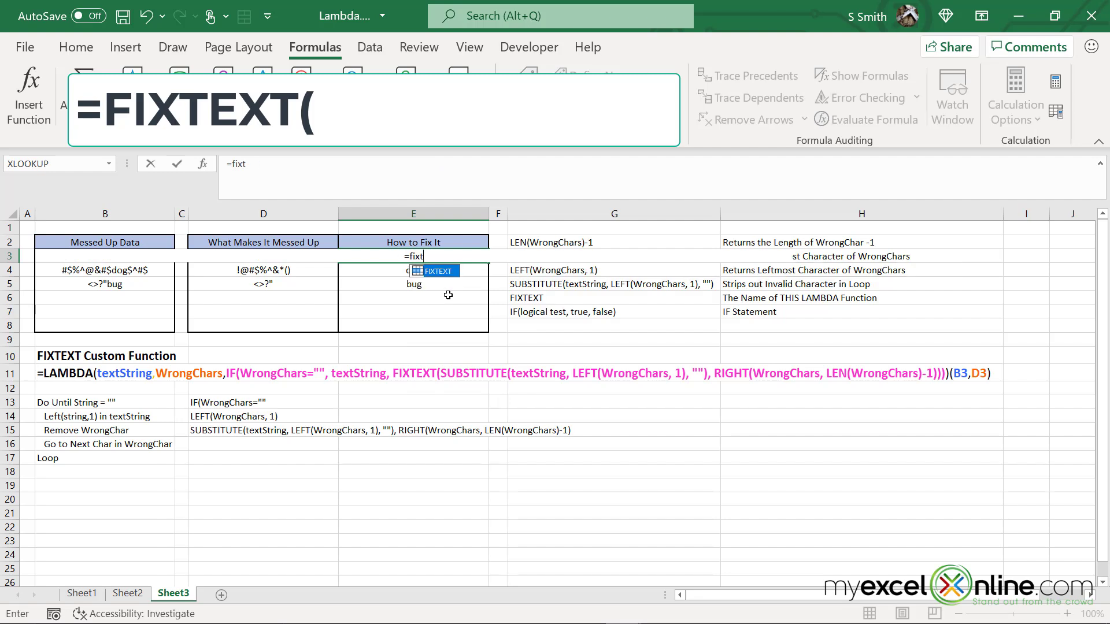
type("ext(")
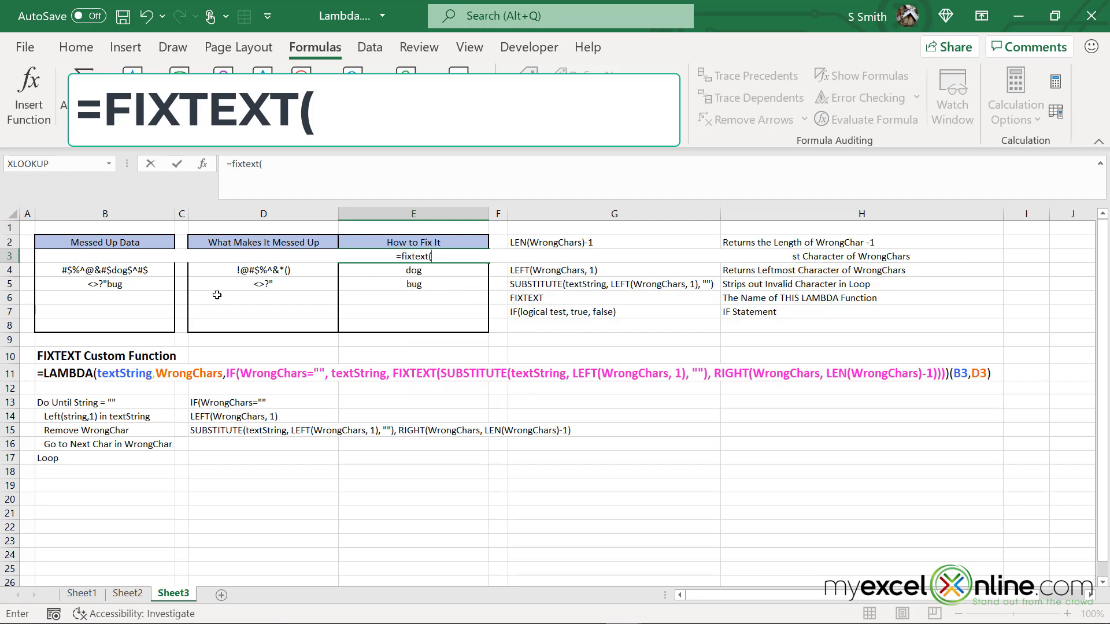
key("Left")
key("Left")
key("Left")
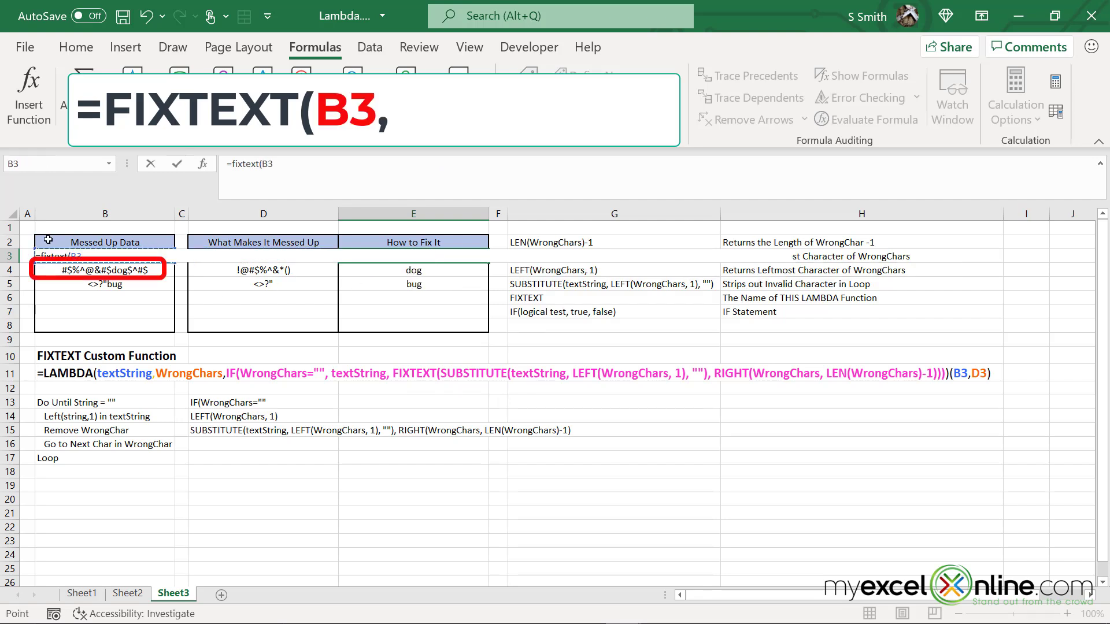
type(",")
key("Left")
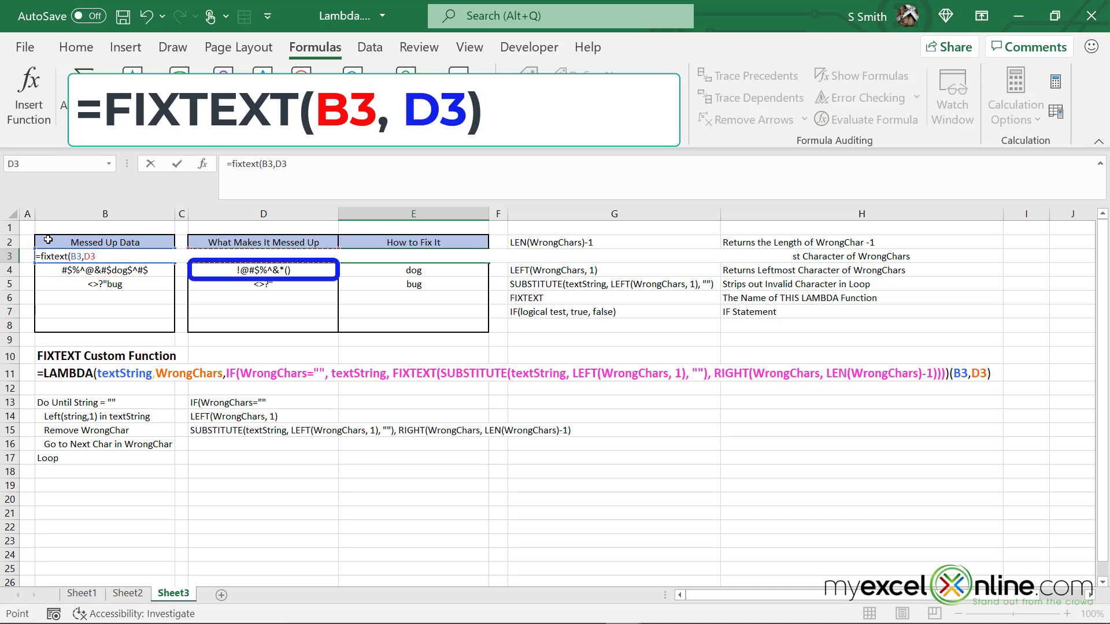
type(")")
key("Return")
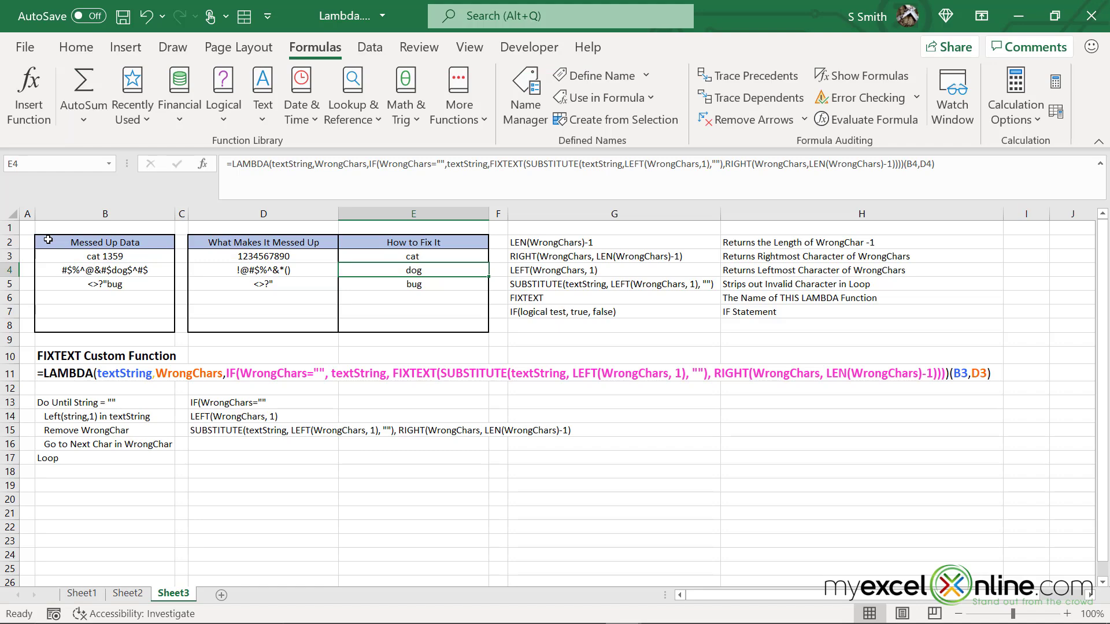
Fill the FIXTEXT formula from E3 down through E5 and check the formulas in E4 and E5
left_click(387, 257)
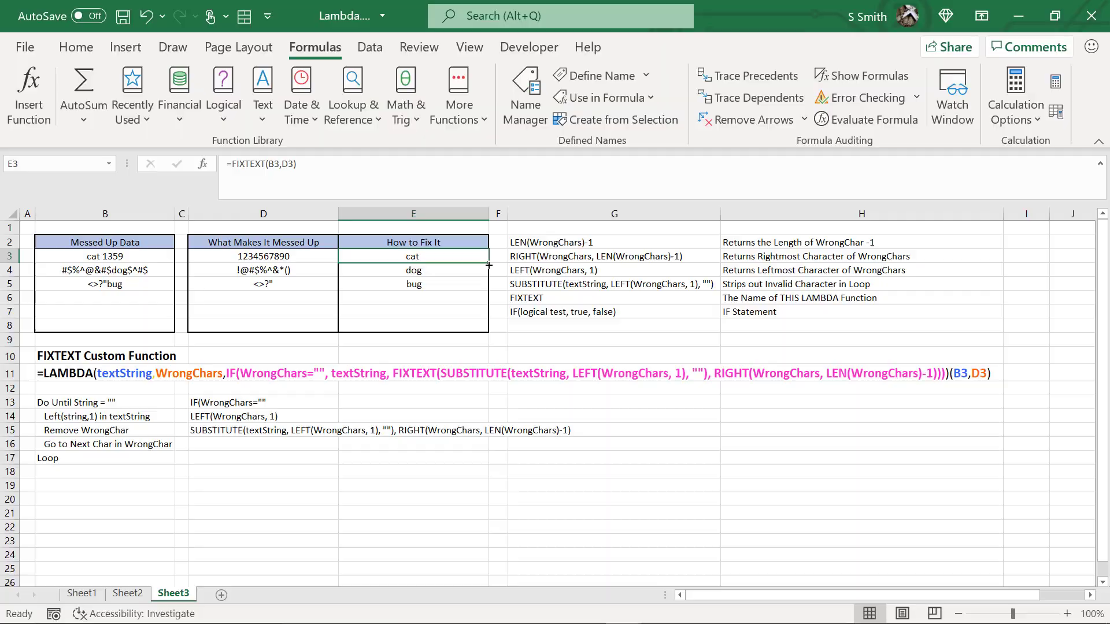
left_click_drag(489, 265, 480, 291)
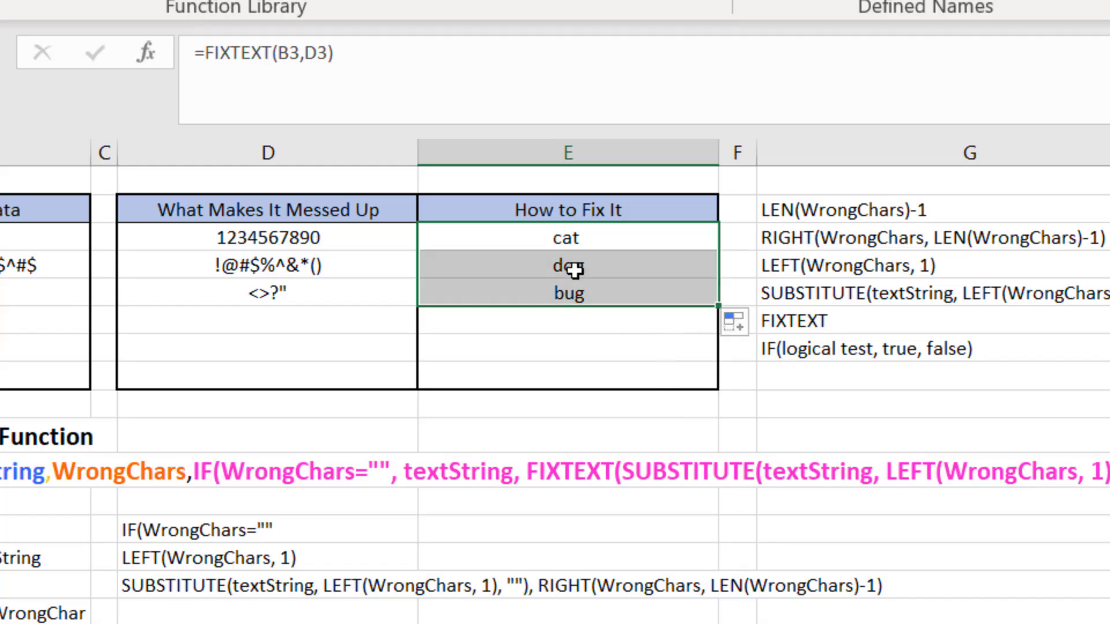
left_click(572, 265)
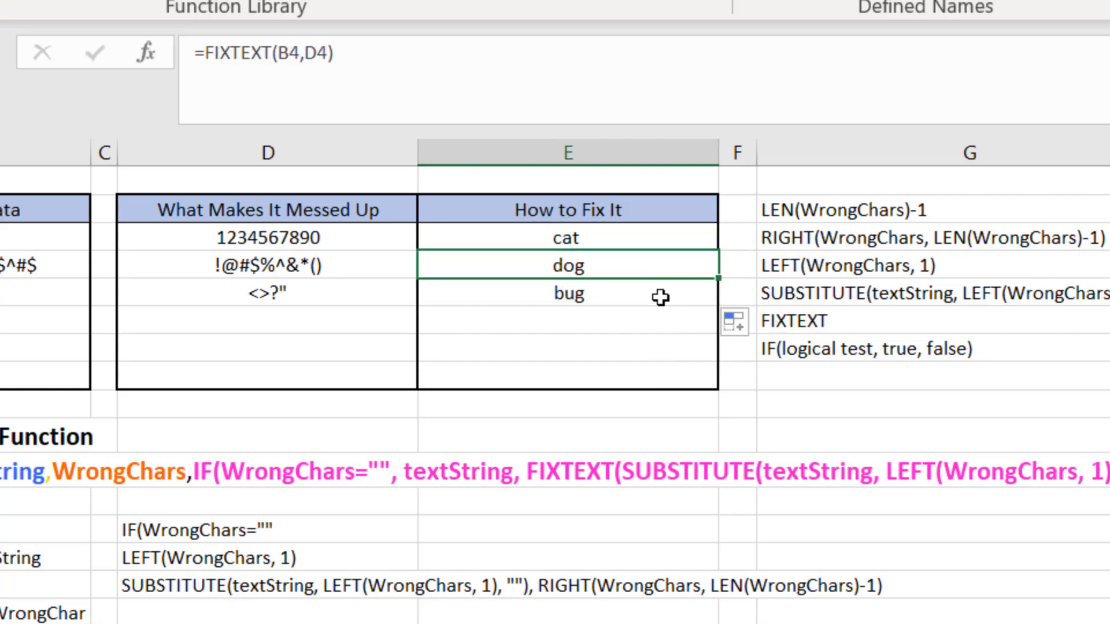
left_click(656, 303)
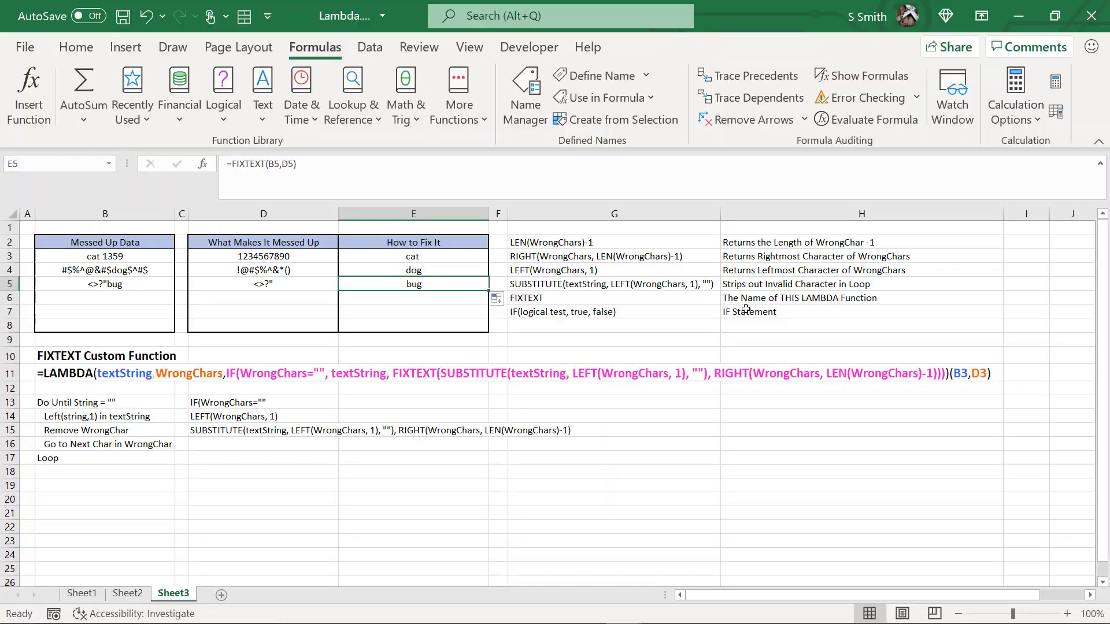
Enter =FIXTEXT(B3,D3) in cell H17 to test the named function outside the table
left_click(767, 460)
type("=")
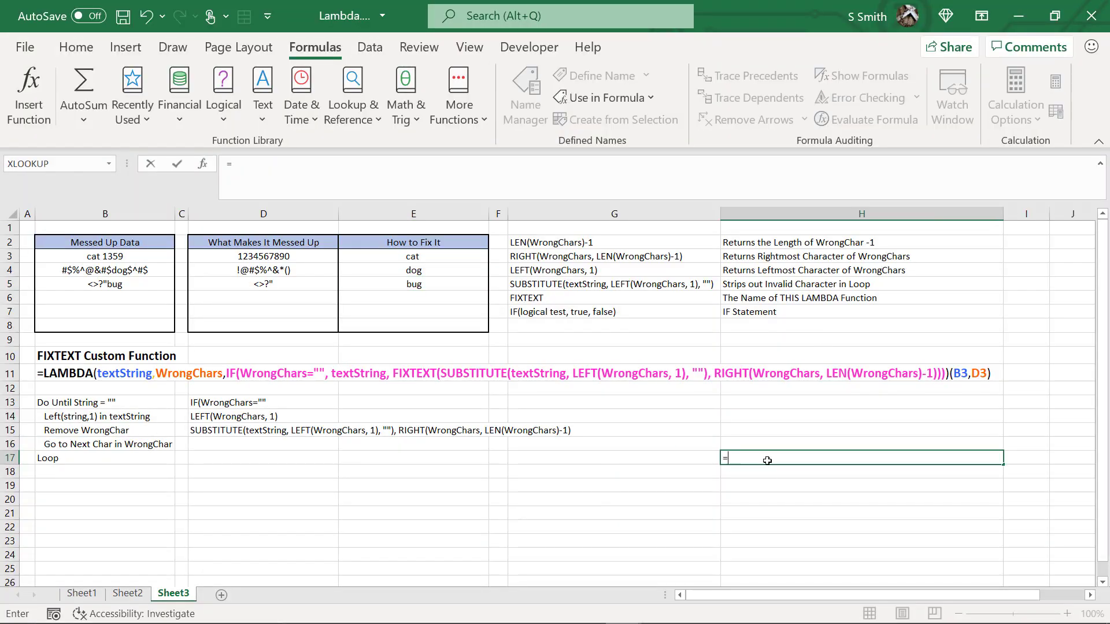
type("fixtext(")
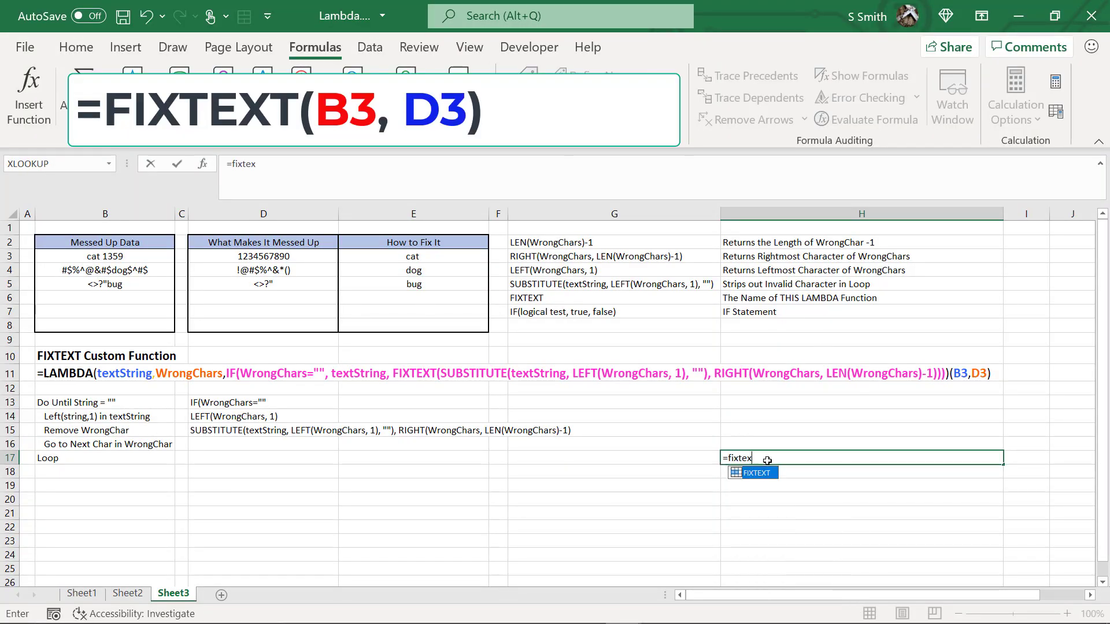
left_click(125, 256)
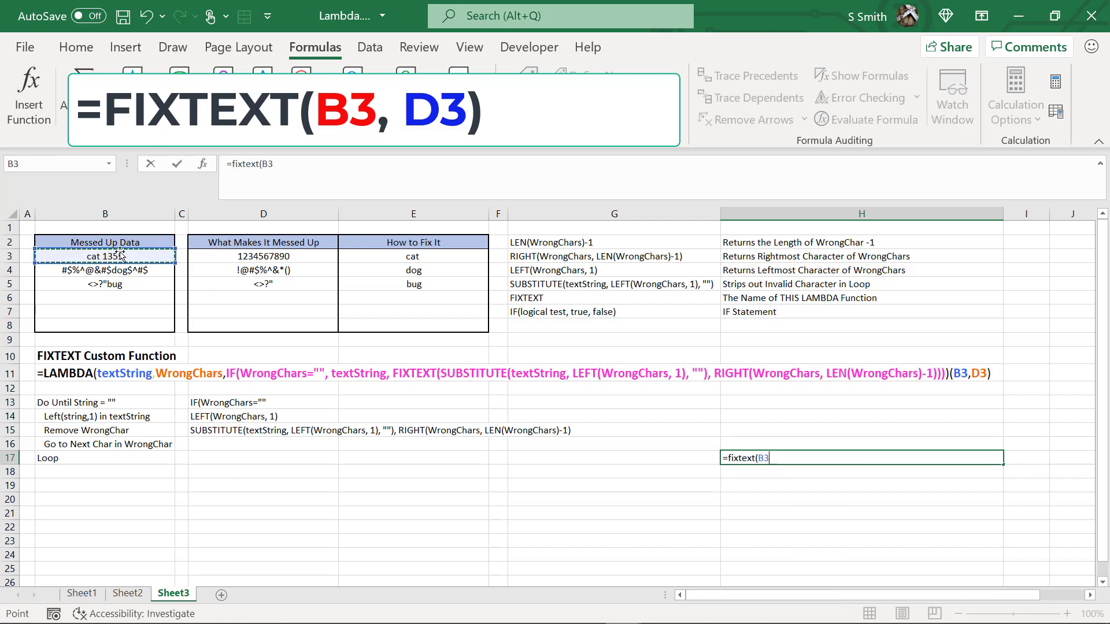
type(",")
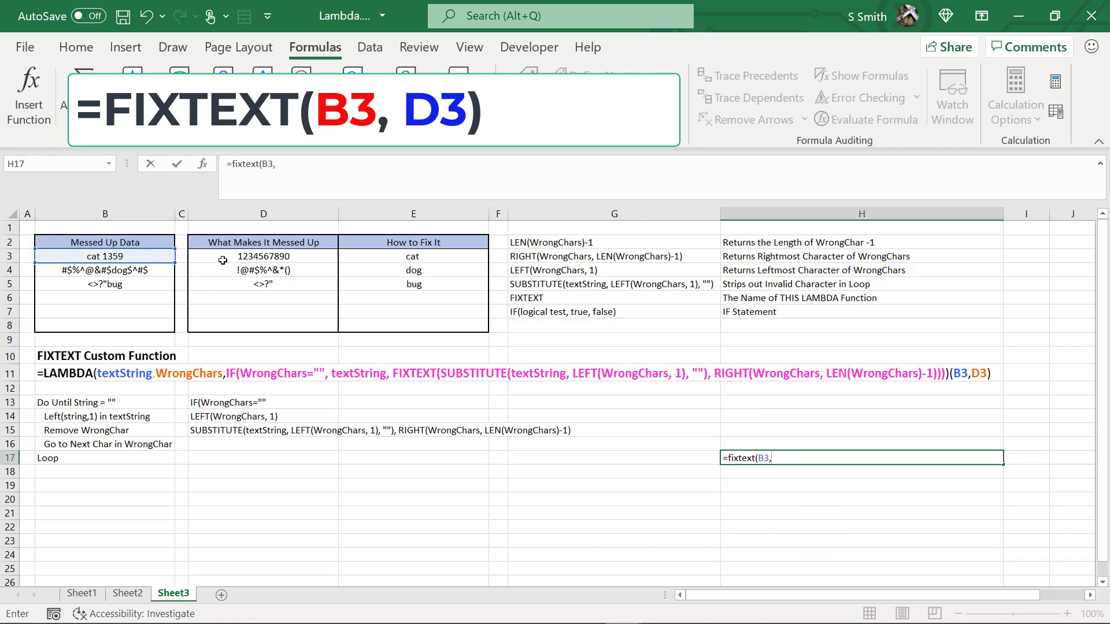
left_click(222, 256)
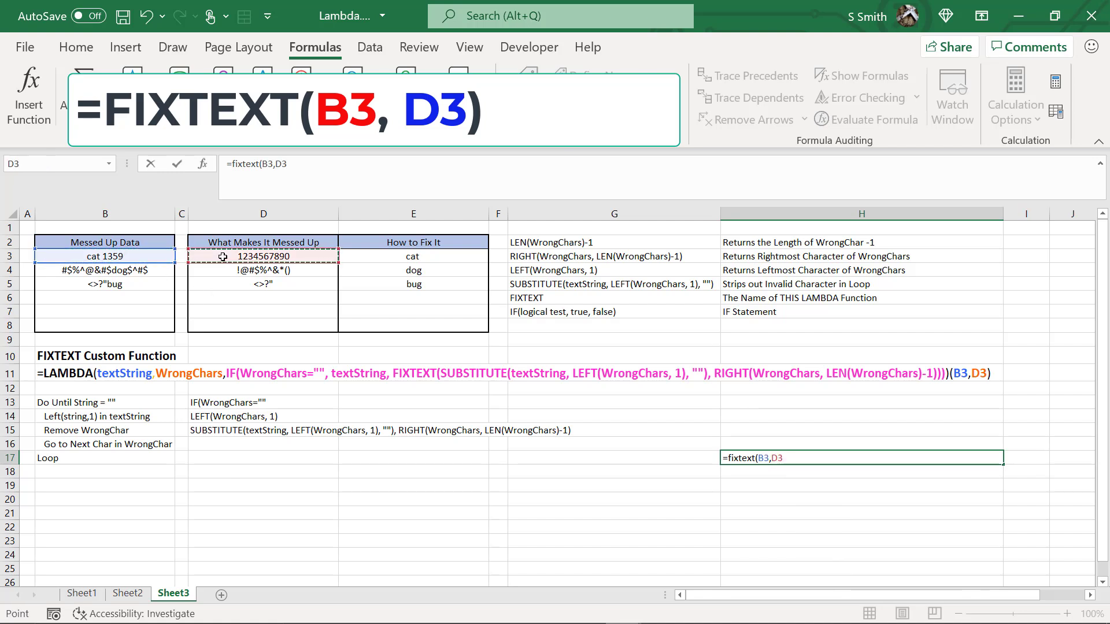
key("Return")
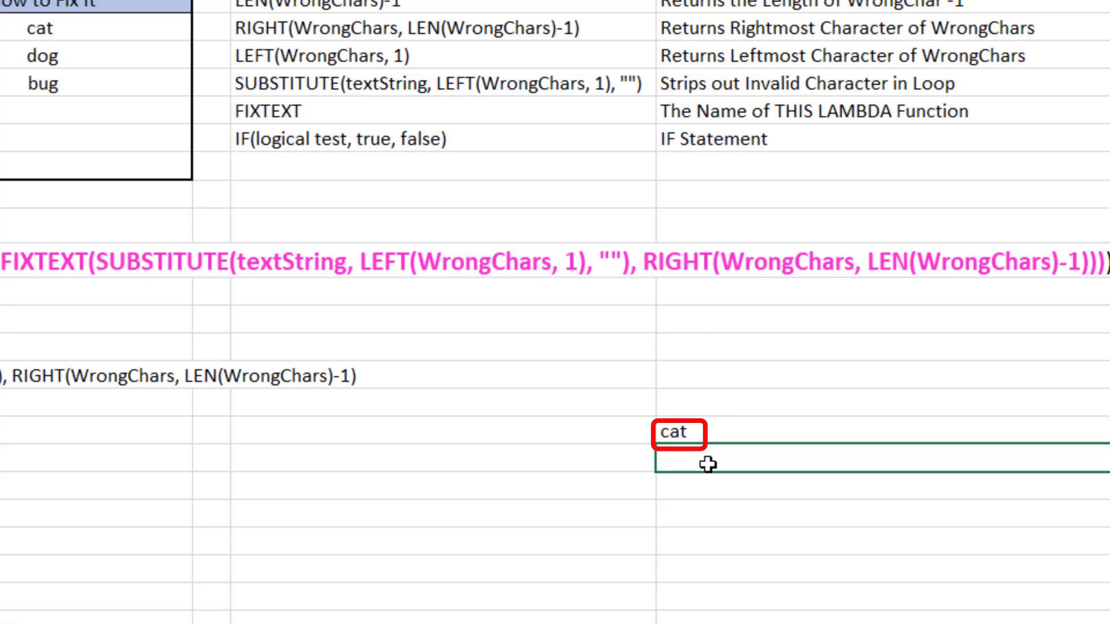